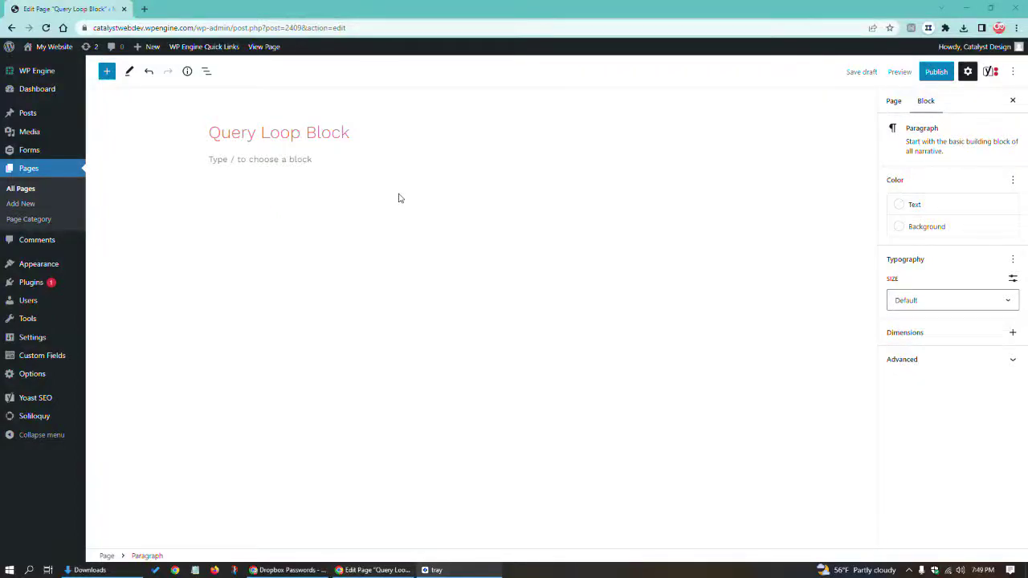
Select the words Query, Loop and Block in the page title
double_click(231, 132)
double_click(279, 132)
click(314, 128)
double_click(314, 125)
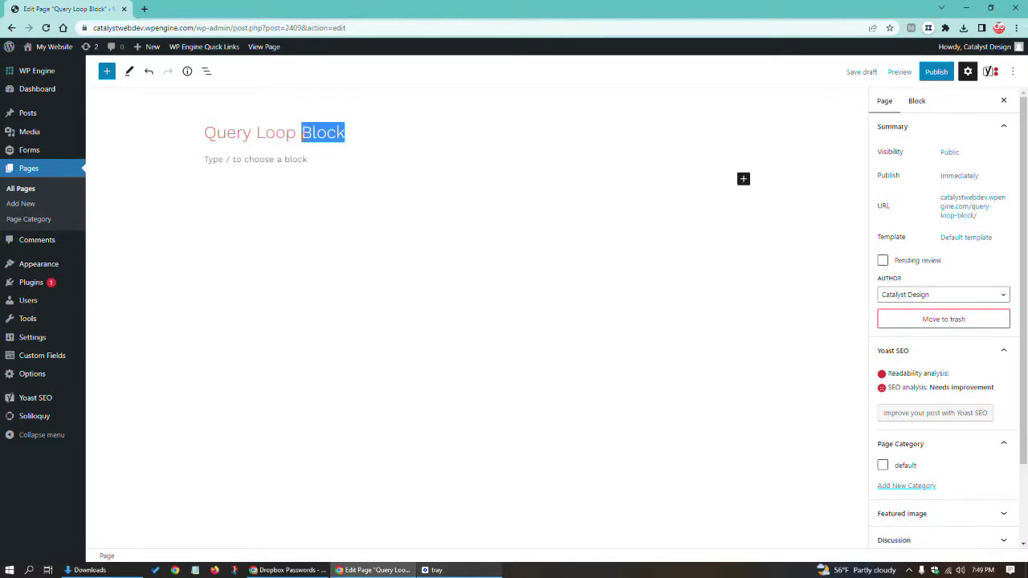
Search the block library for 'query' to list the query-related blocks
click(105, 72)
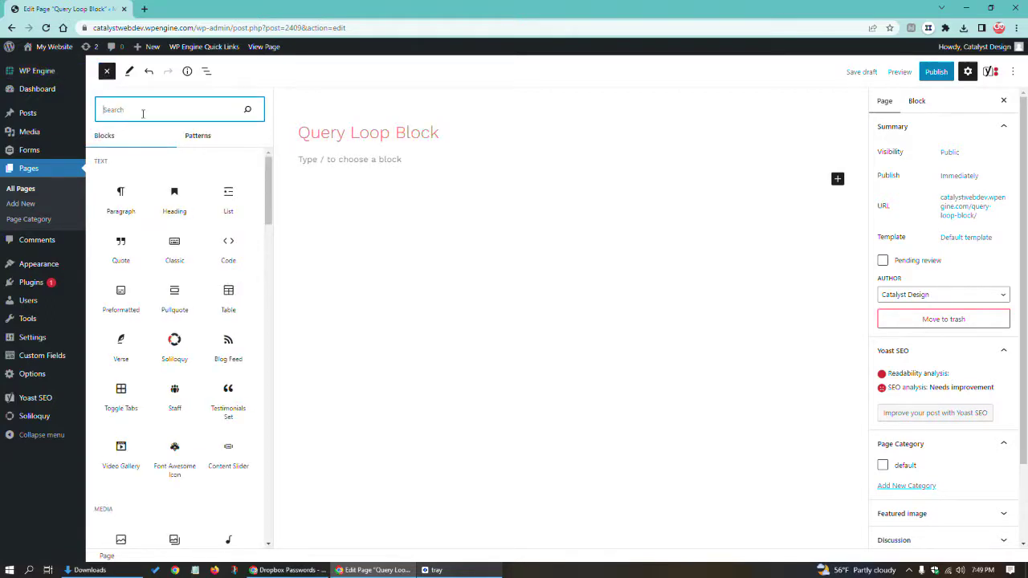
text(query)
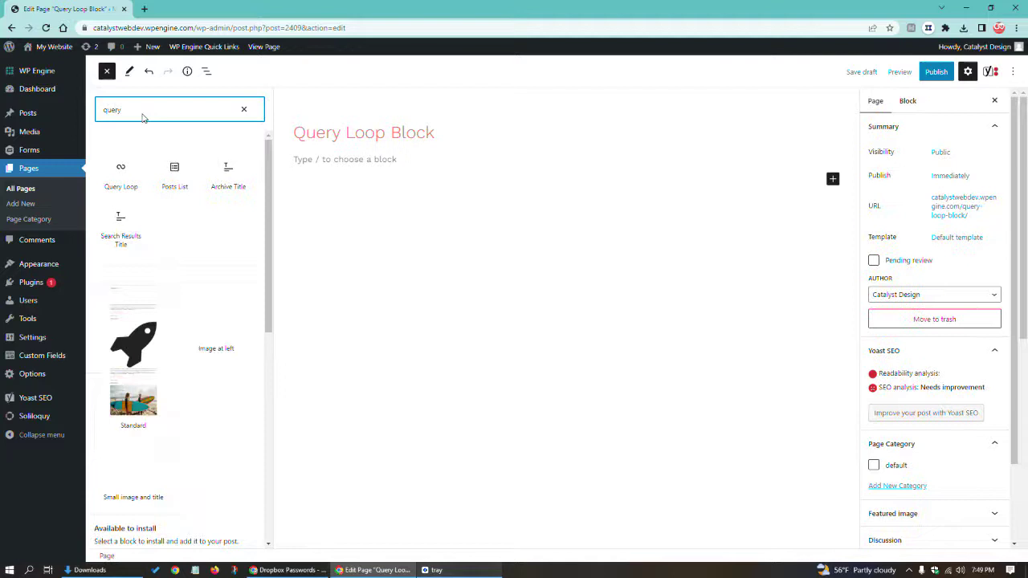
mouse_move(124, 190)
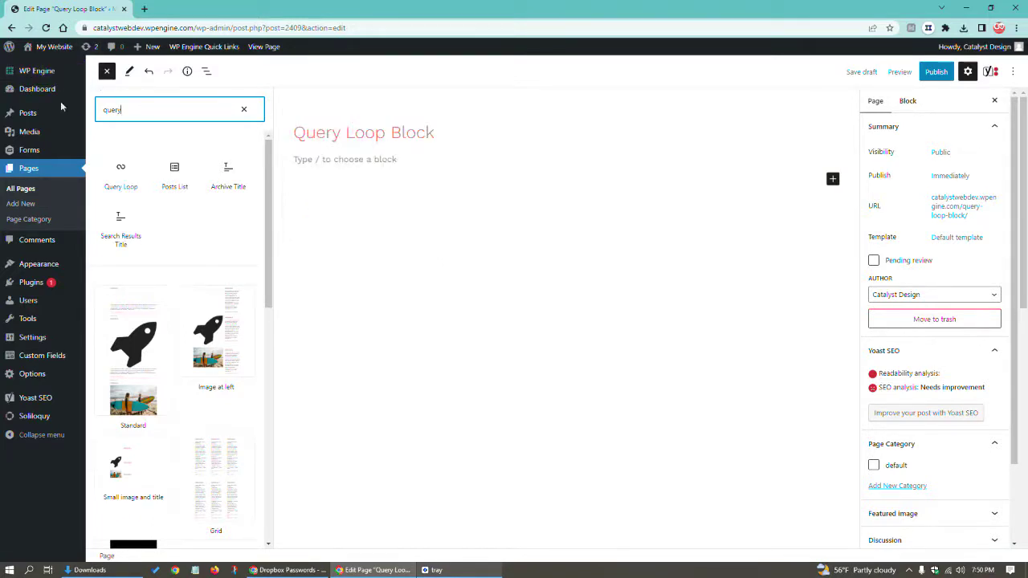
mouse_move(55, 117)
mouse_move(37, 113)
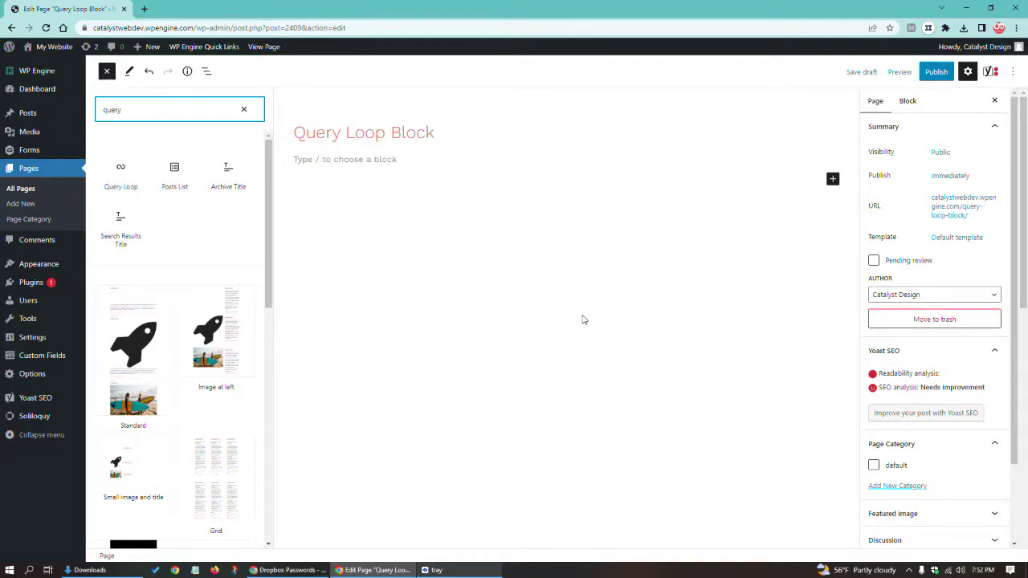
Drag a Query Loop block below the page title, then clear the search and close the library
mouse_move(117, 171)
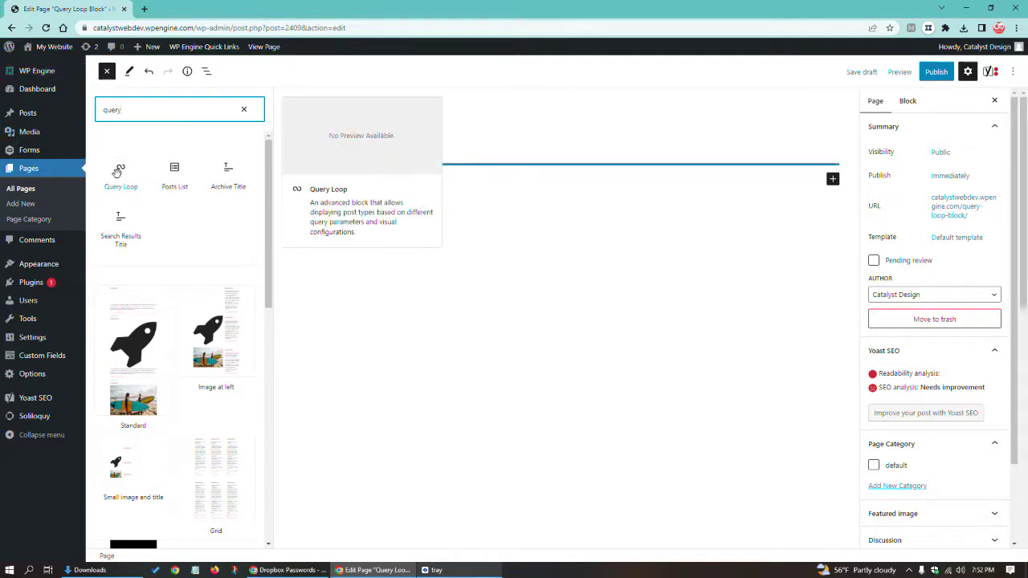
drag(118, 171, 441, 162)
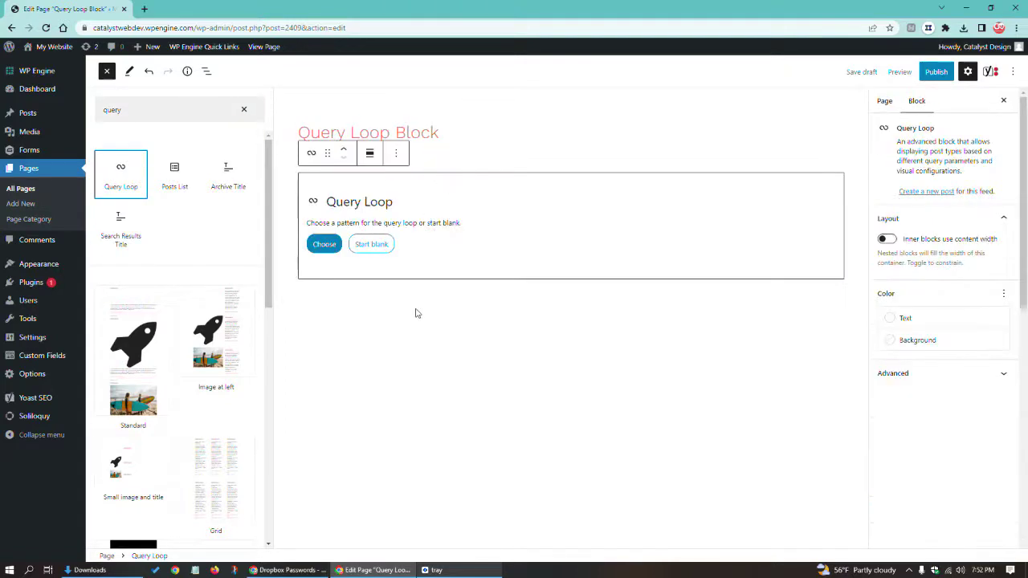
click(244, 110)
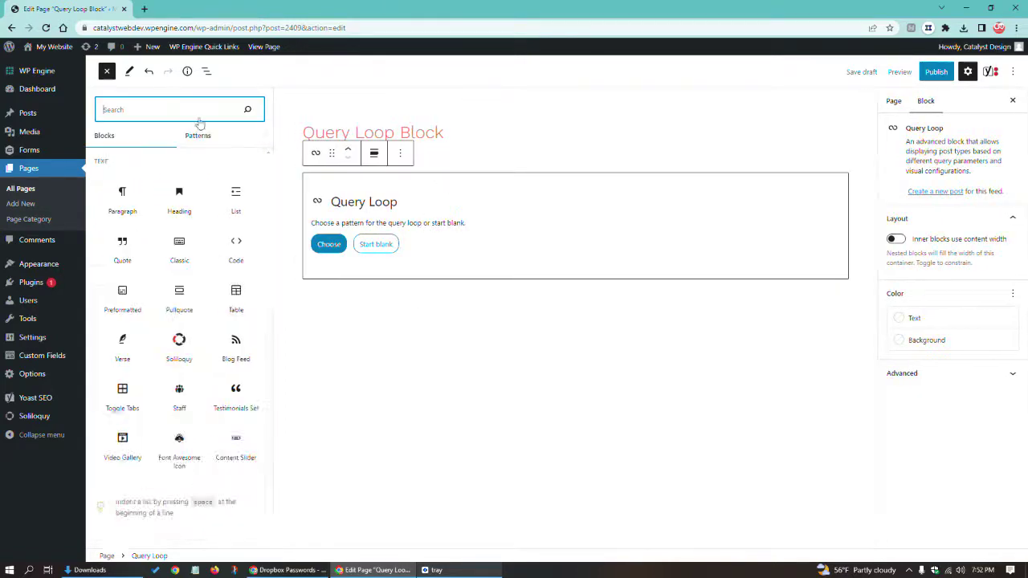
key(Escape)
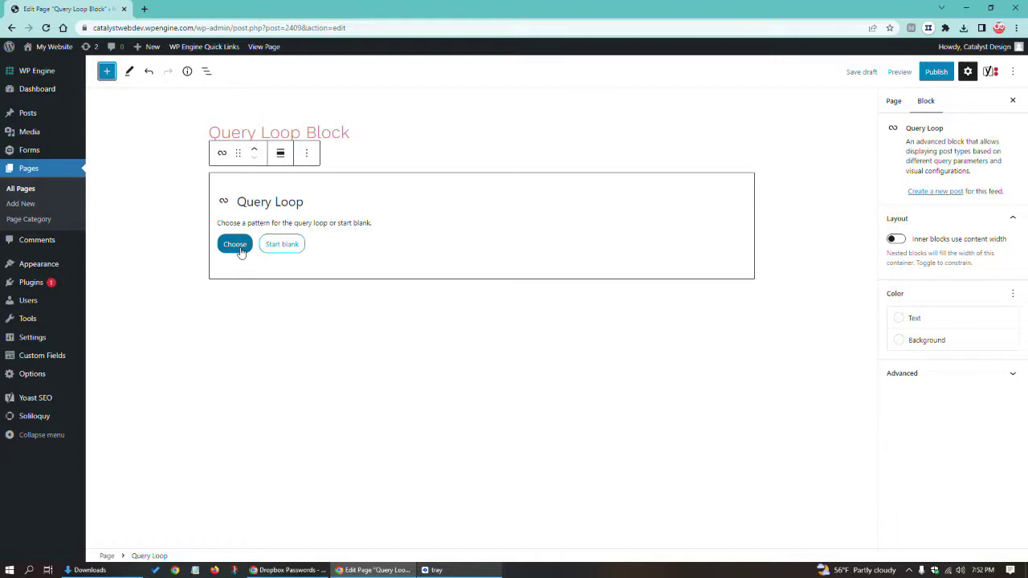
Browse the Query Loop patterns one by one in the pattern carousel
click(236, 245)
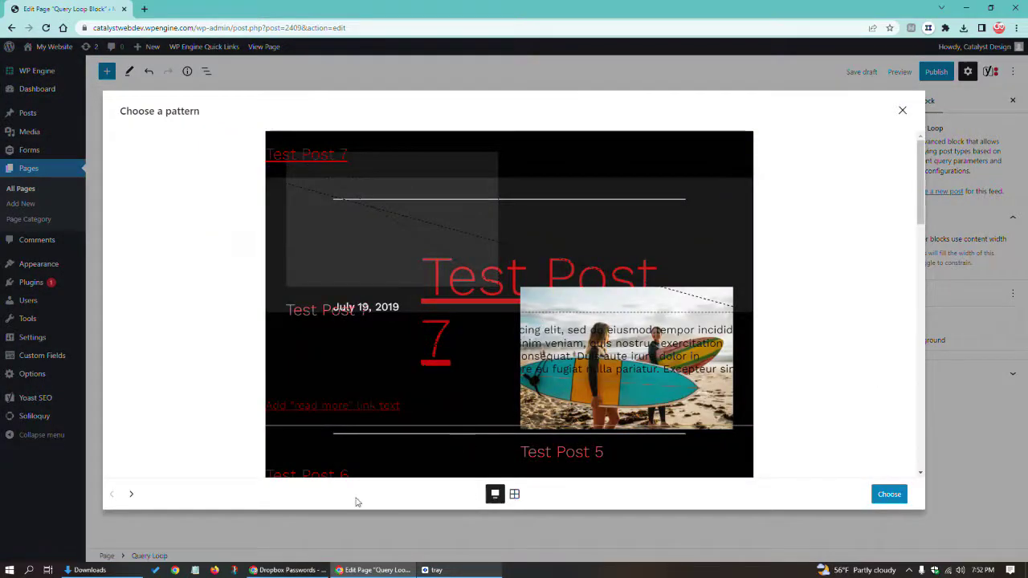
click(129, 494)
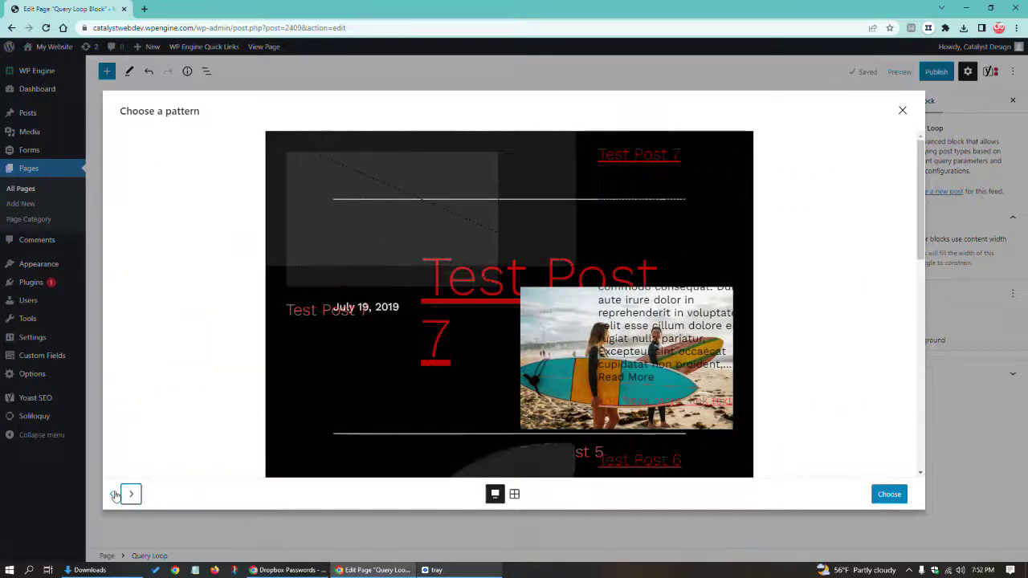
click(130, 494)
click(111, 494)
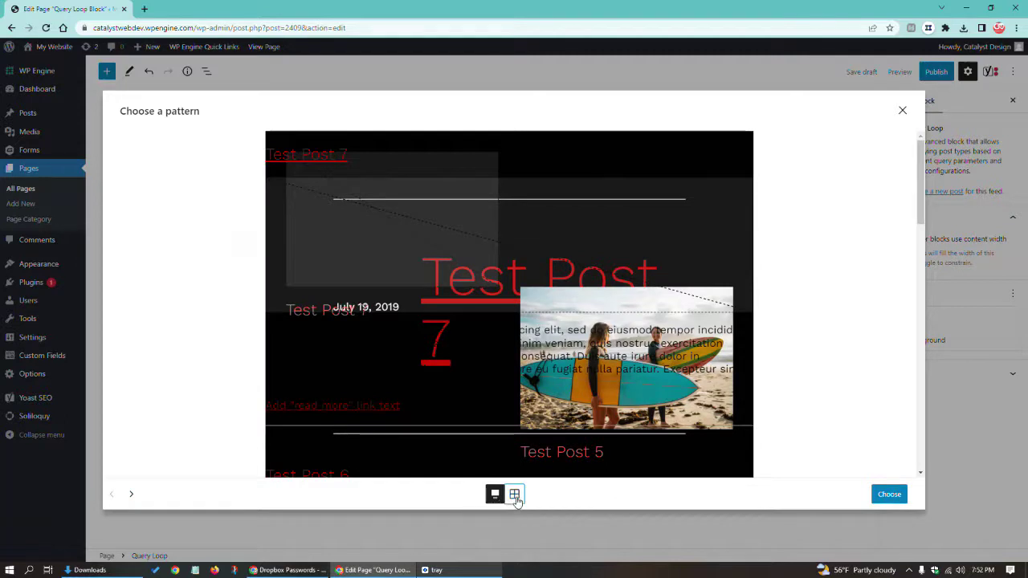
Switch the patterns to grid view and apply the three-column Test Post grid
click(515, 494)
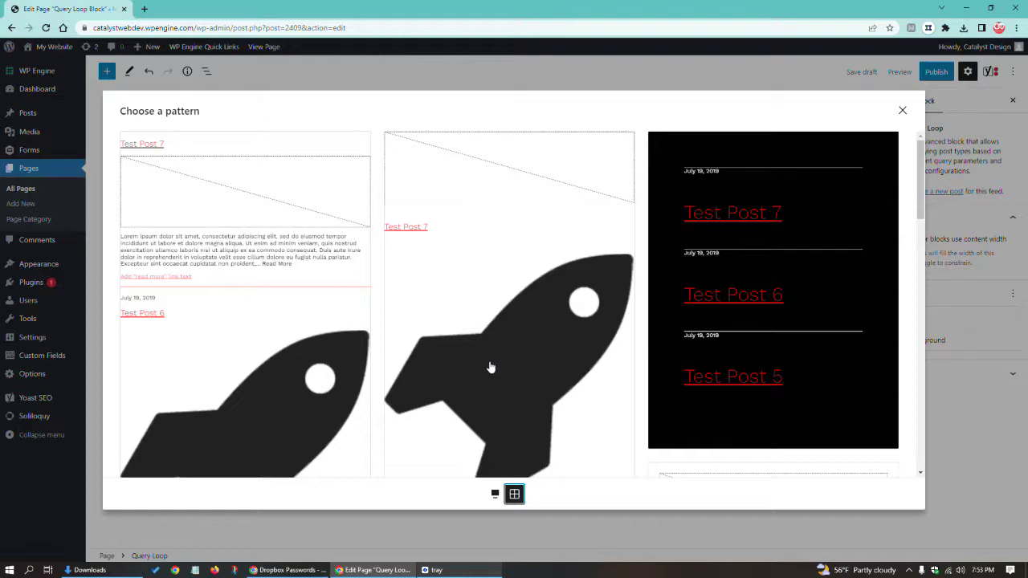
scroll(514, 258, down, 5)
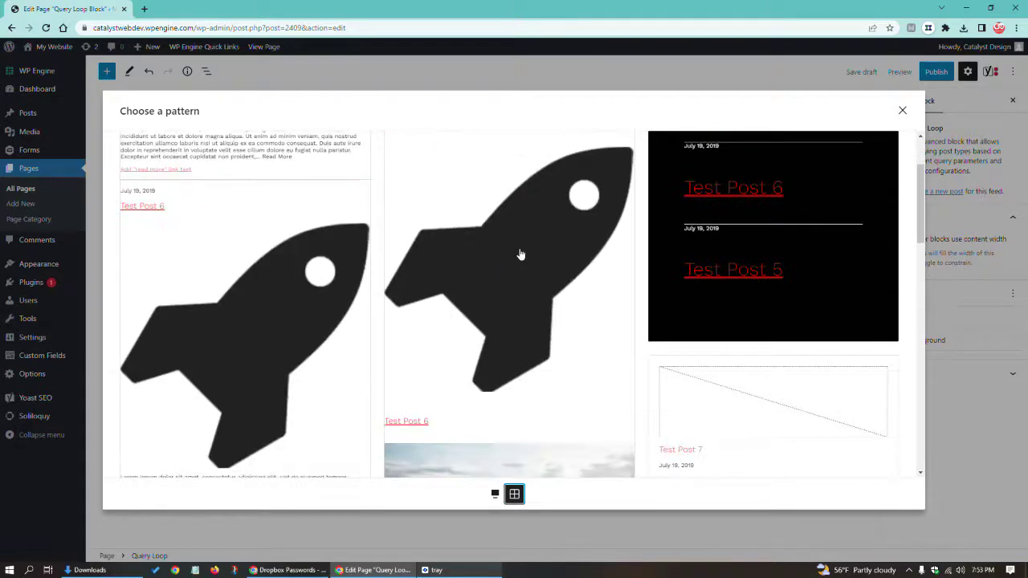
scroll(521, 254, down, 3)
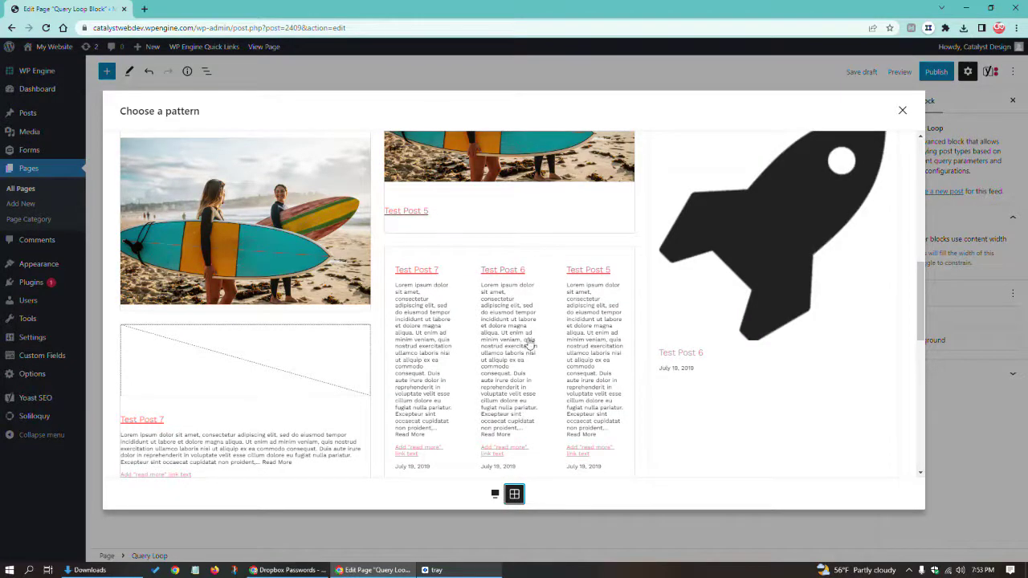
scroll(526, 341, down, 2)
scroll(444, 266, up, 3)
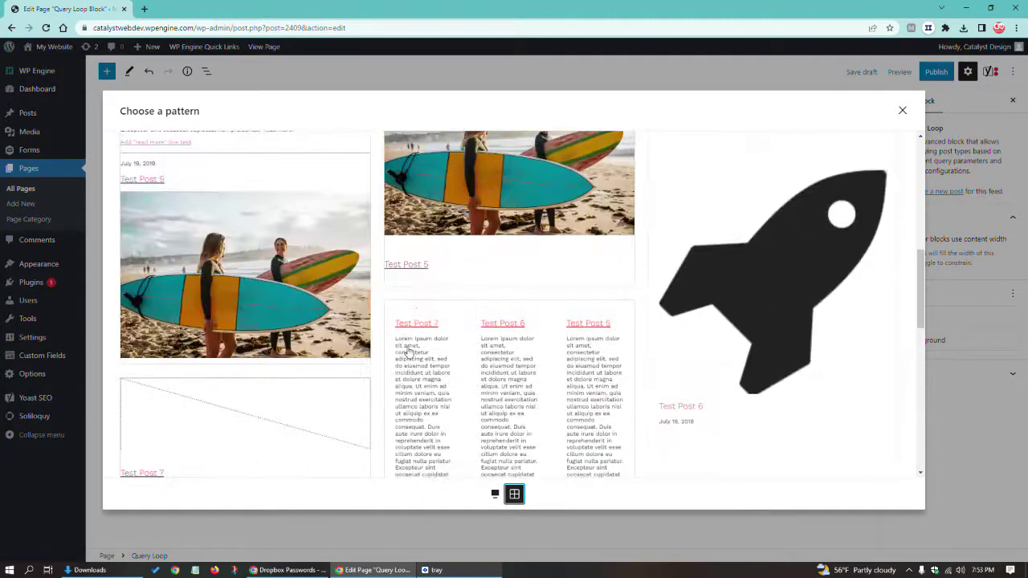
scroll(614, 369, down, 5)
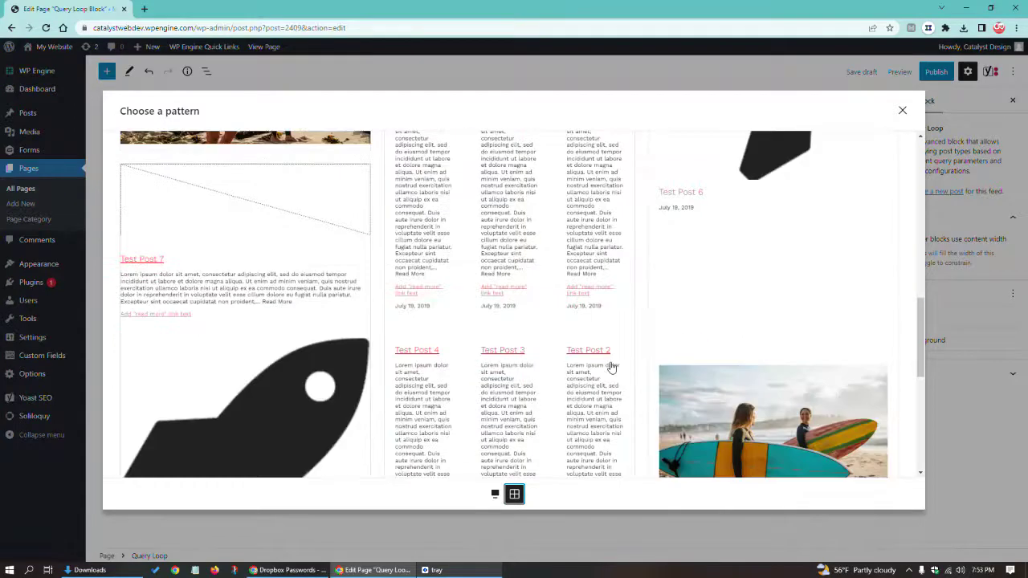
scroll(548, 409, up, 2)
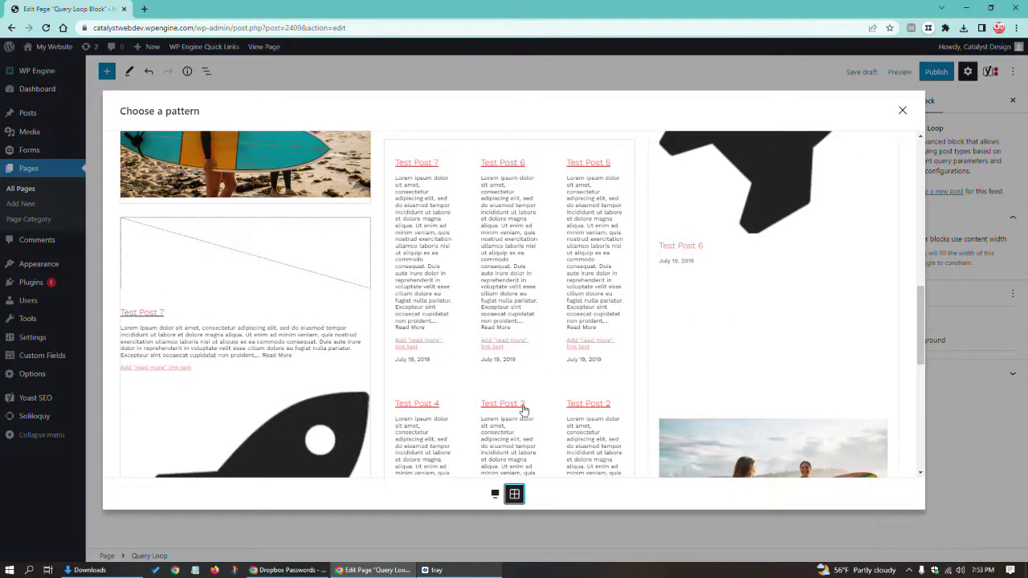
click(520, 321)
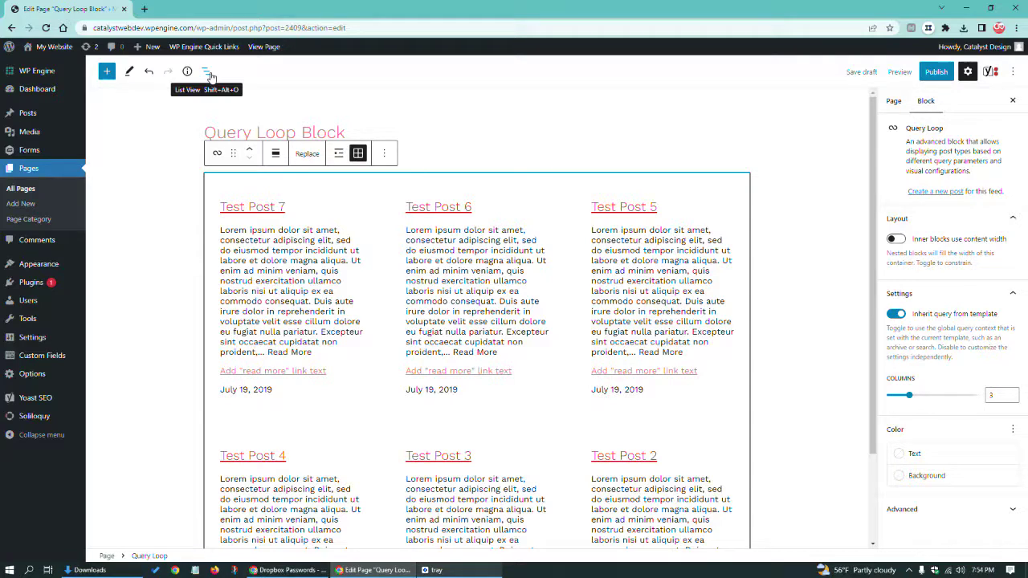
Remove the empty paragraph block using List View
click(207, 72)
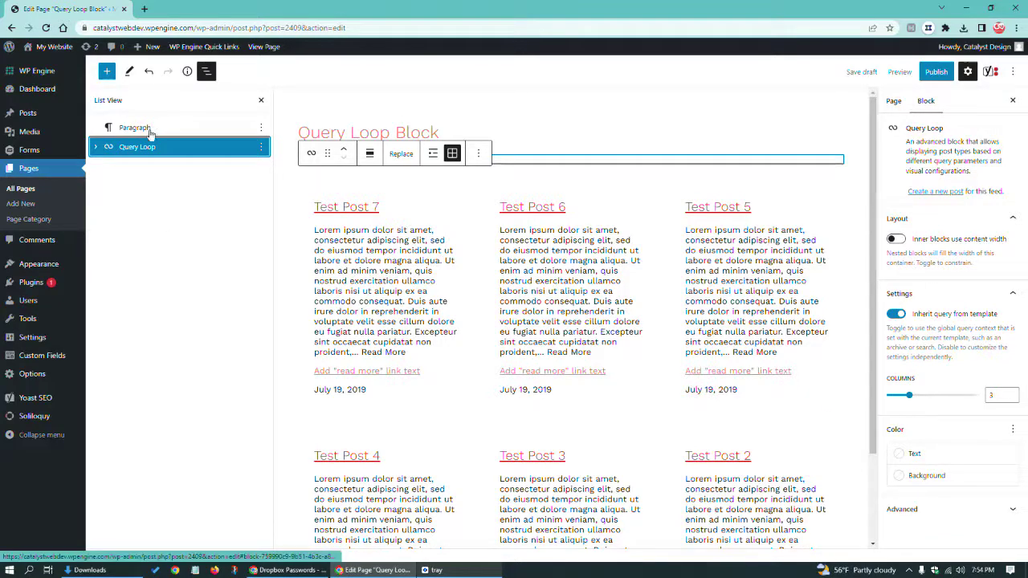
click(261, 130)
click(297, 368)
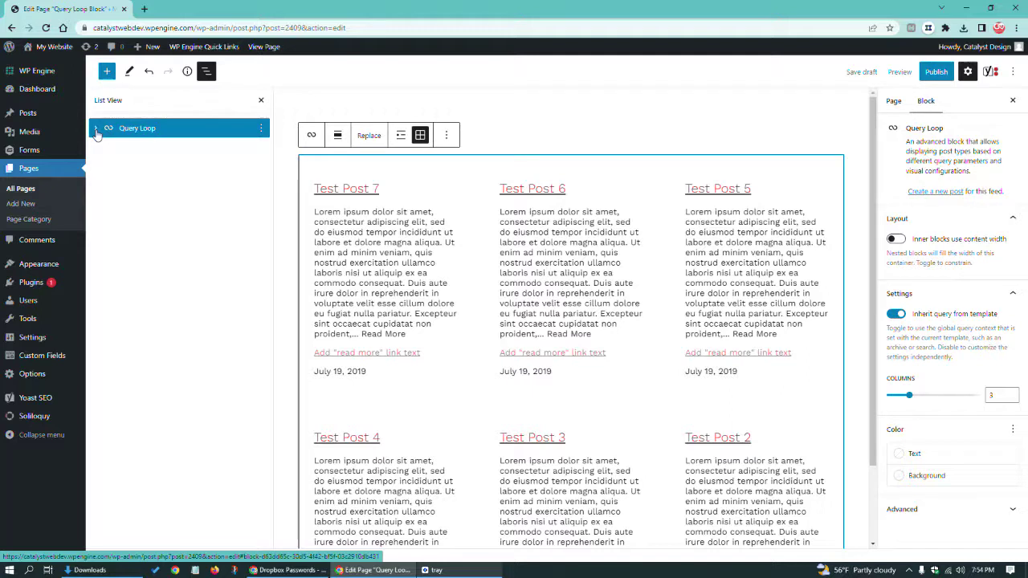
Expand Query Loop, Post Template and Group in the outline and select Post Date
click(96, 129)
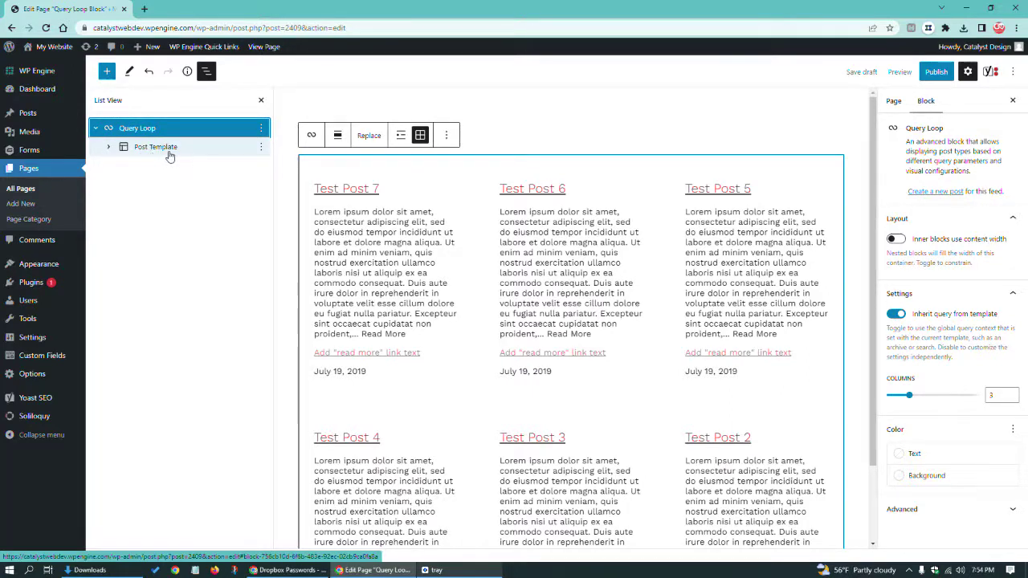
click(110, 150)
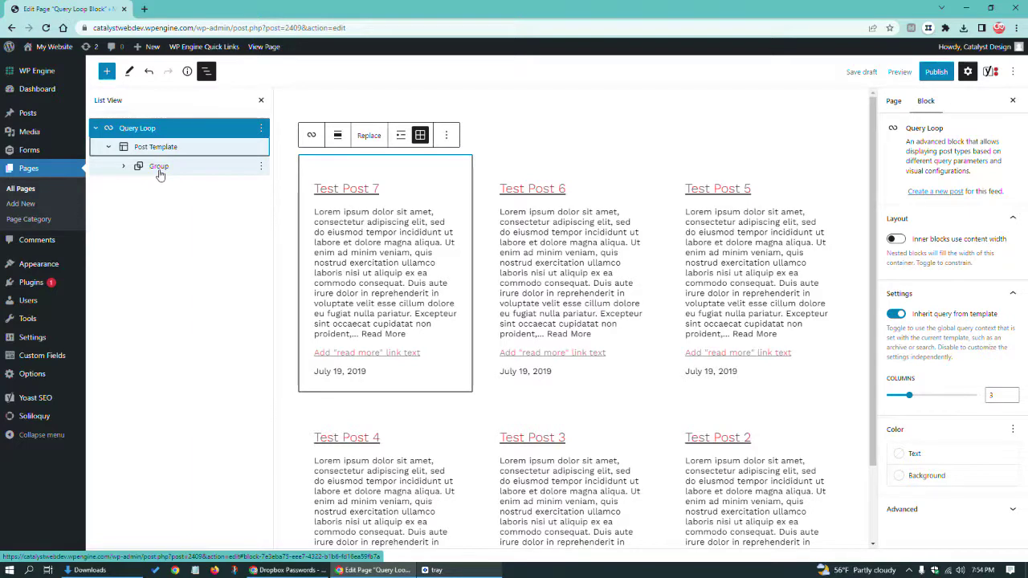
click(122, 166)
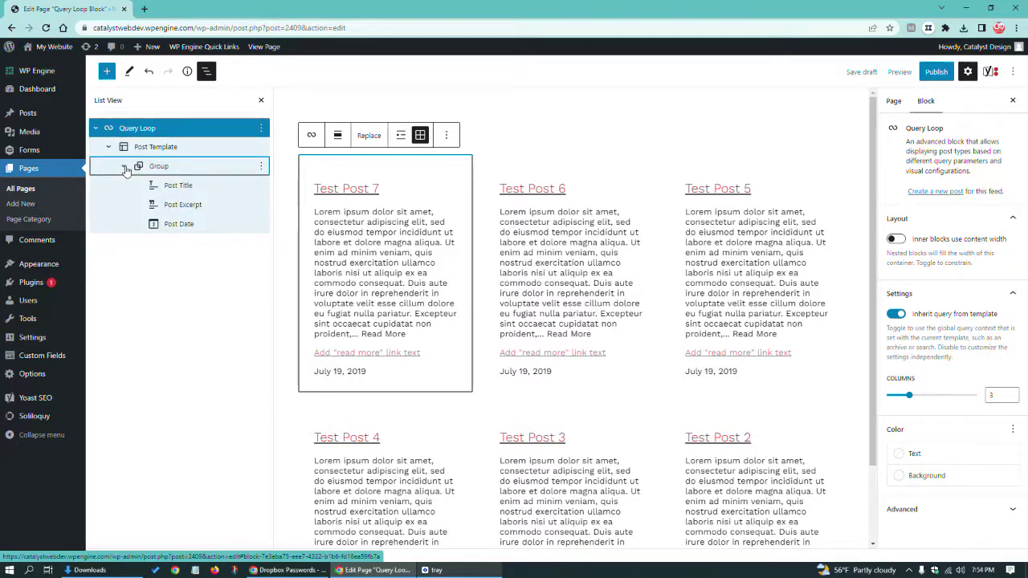
click(182, 225)
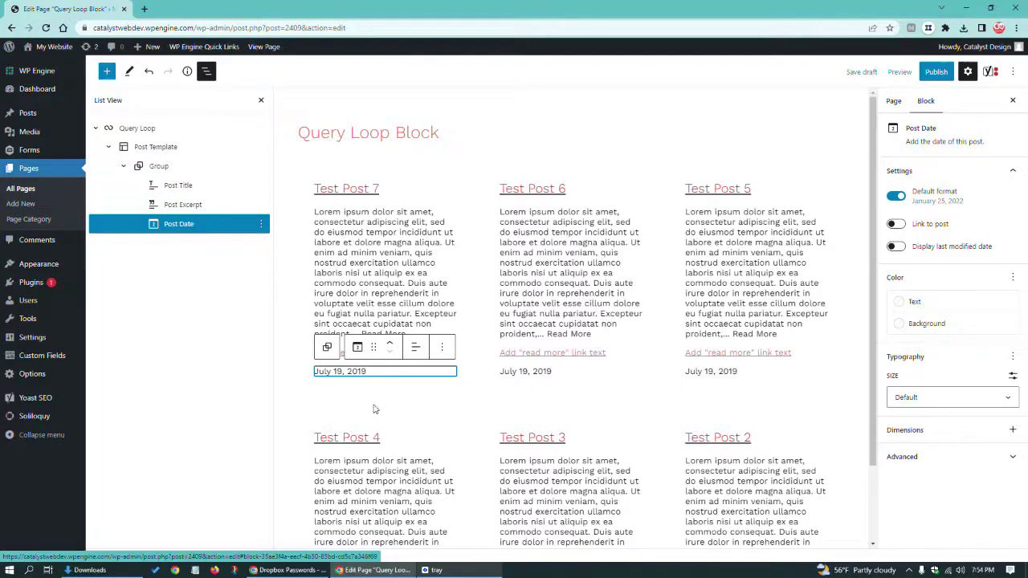
Move the Post Date block above the post title and excerpt in each card
drag(374, 347, 434, 245)
click(391, 195)
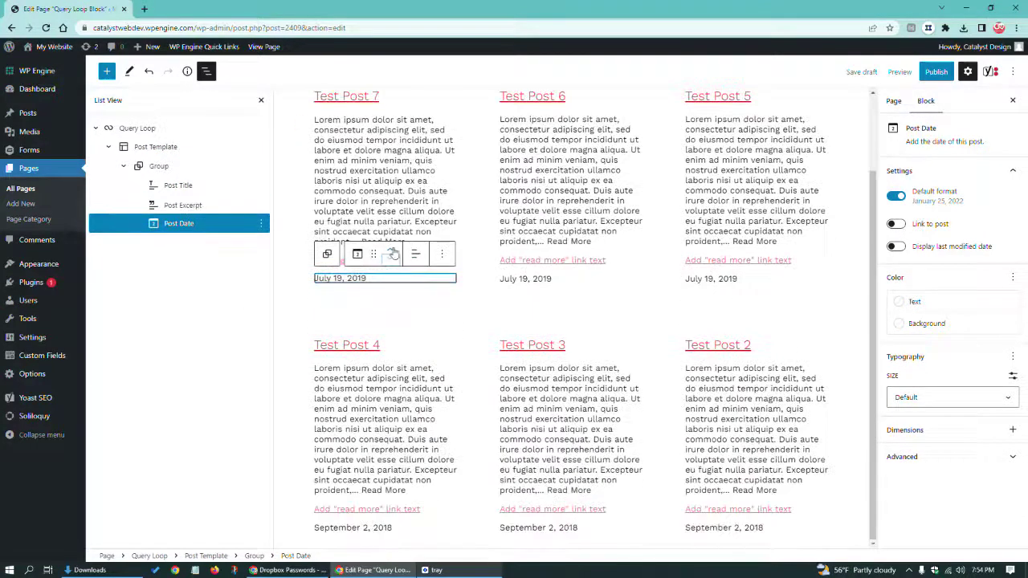
click(392, 251)
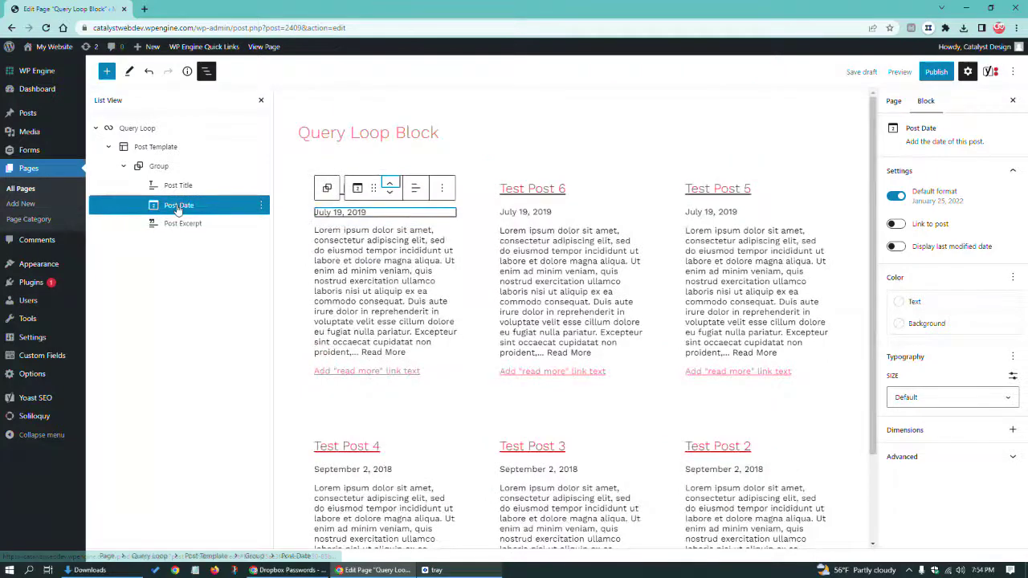
drag(178, 207, 197, 170)
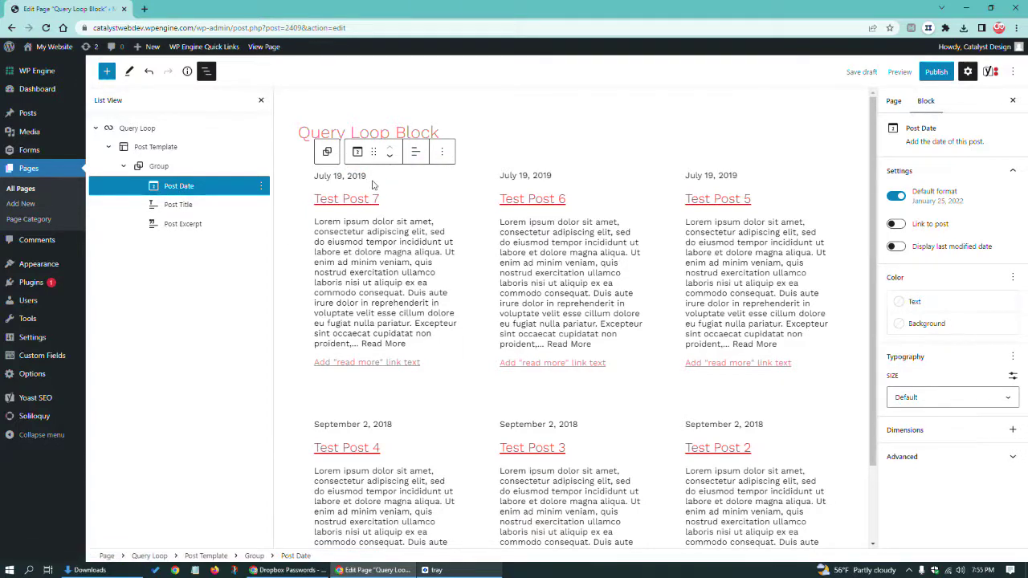
click(442, 152)
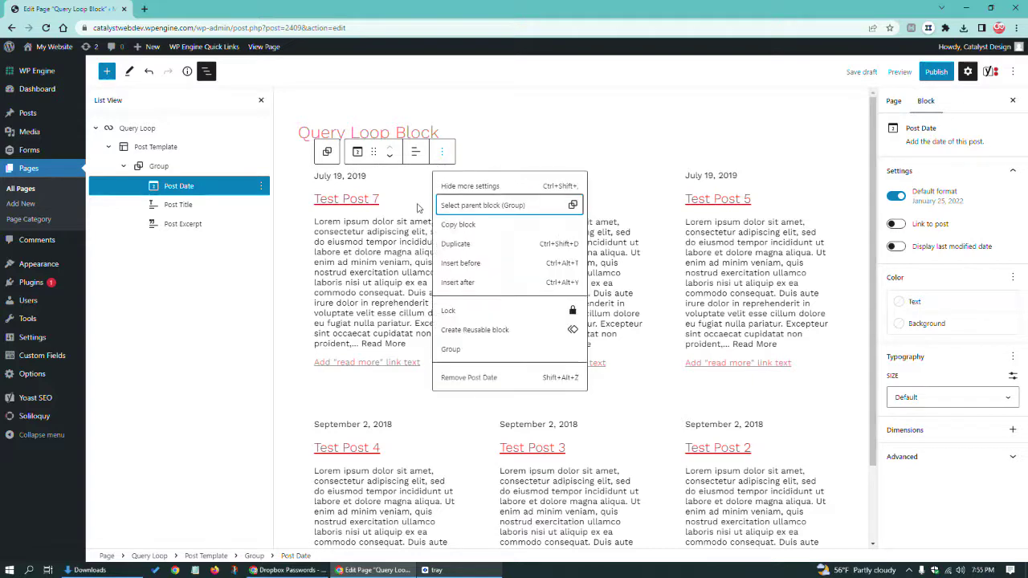
Remove the Post Date block and drag Post Excerpt above Post Title
click(454, 379)
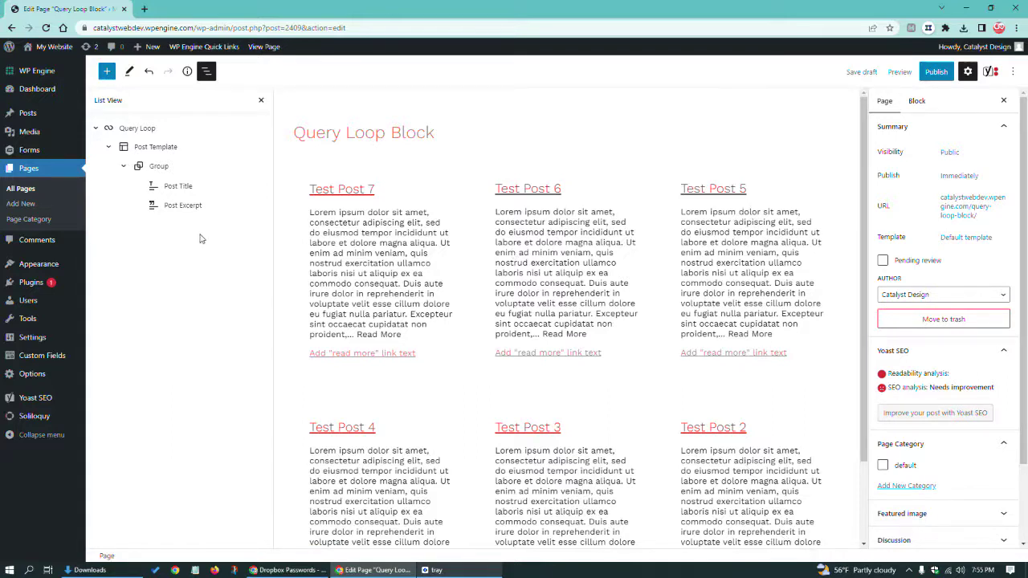
drag(181, 205, 192, 175)
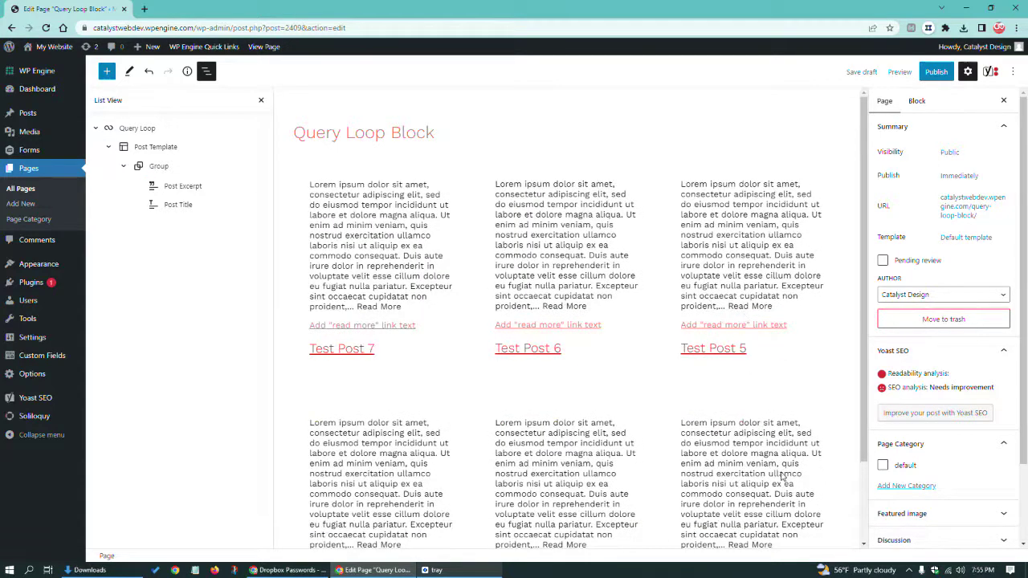
scroll(792, 471, down, 3)
scroll(792, 471, up, 3)
drag(179, 204, 190, 185)
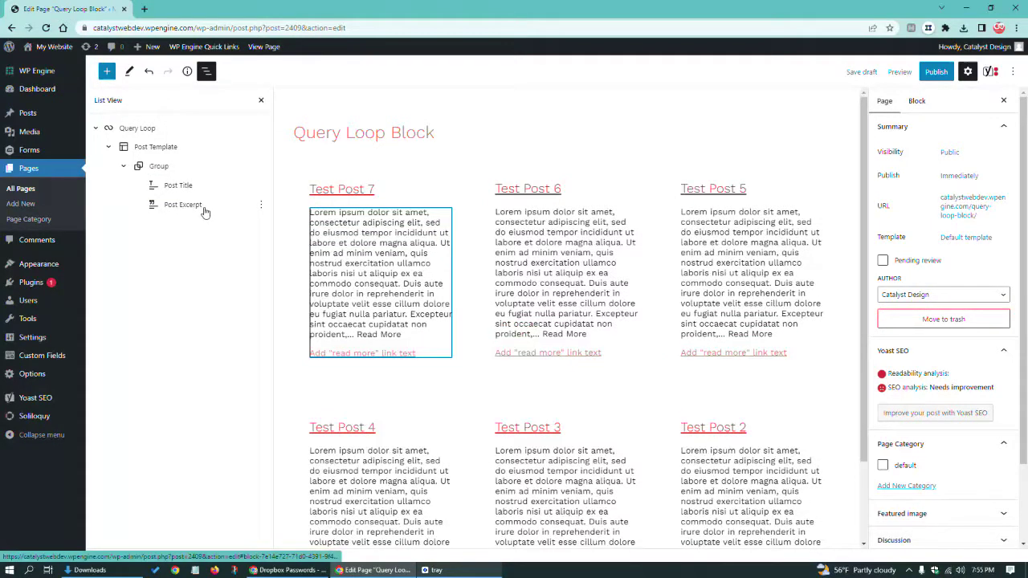
Set the excerpt's read-more link text to 'More Info' and save the draft
click(341, 353)
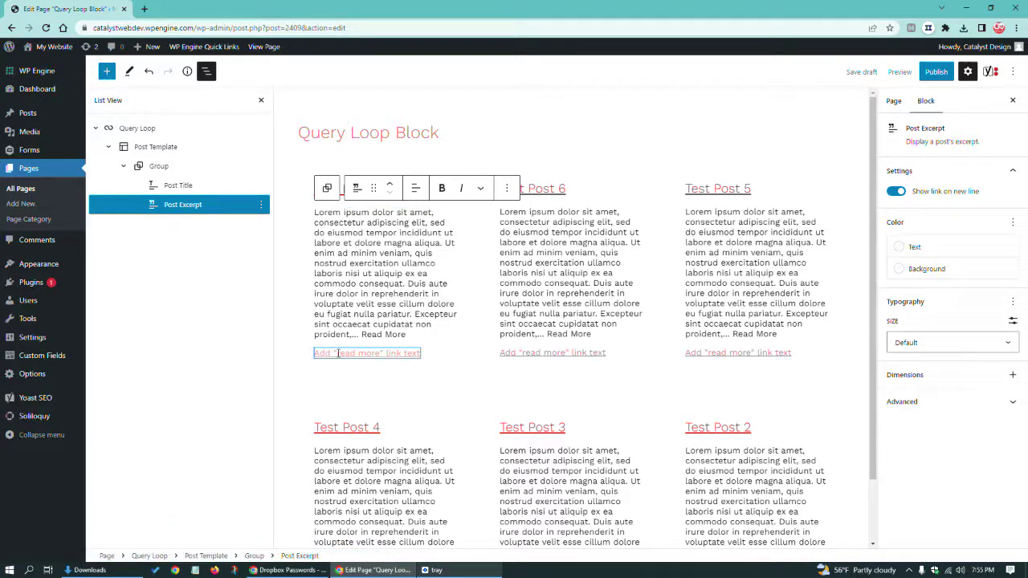
key(ctrl+s)
text(More Info)
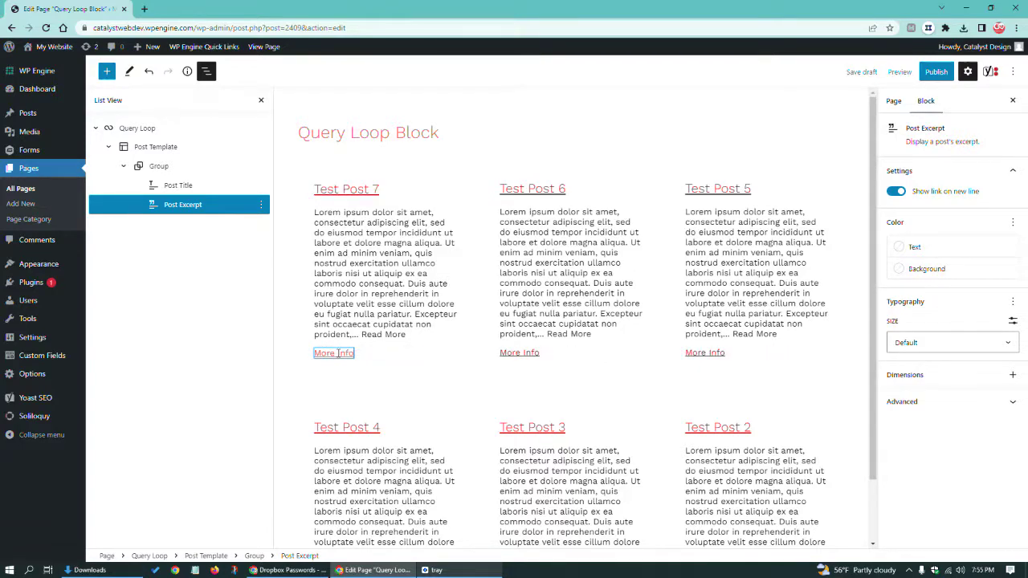
scroll(341, 351, down, 1)
scroll(353, 349, up, 1)
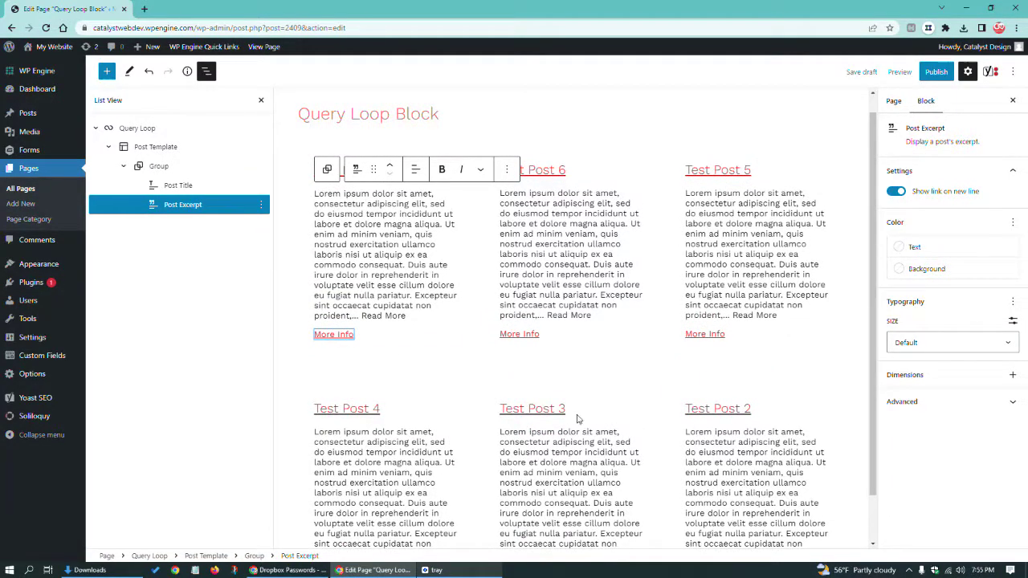
triple_click(334, 335)
key(BackSpace)
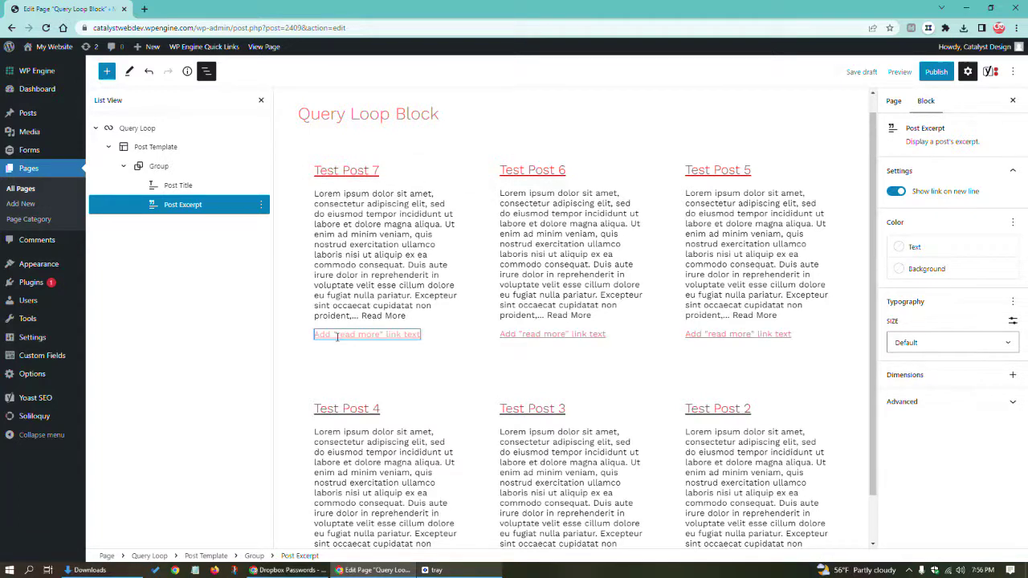
key(ctrl+z)
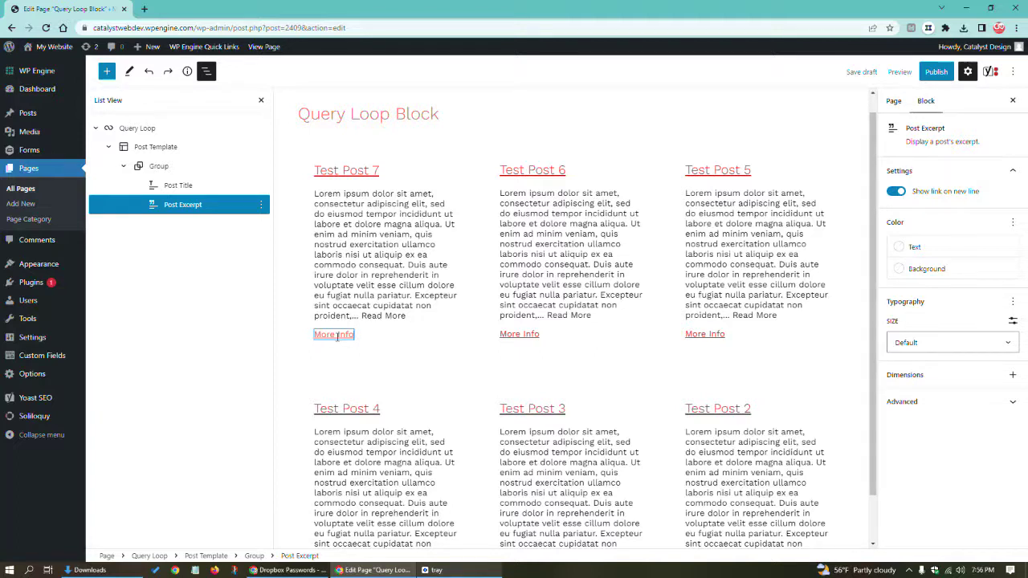
click(336, 335)
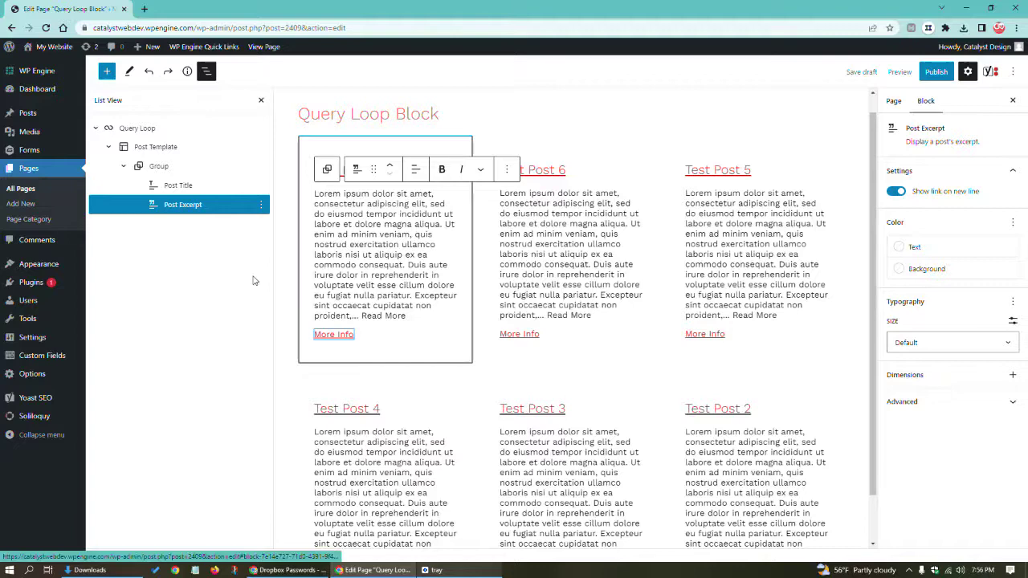
scroll(319, 289, up, 1)
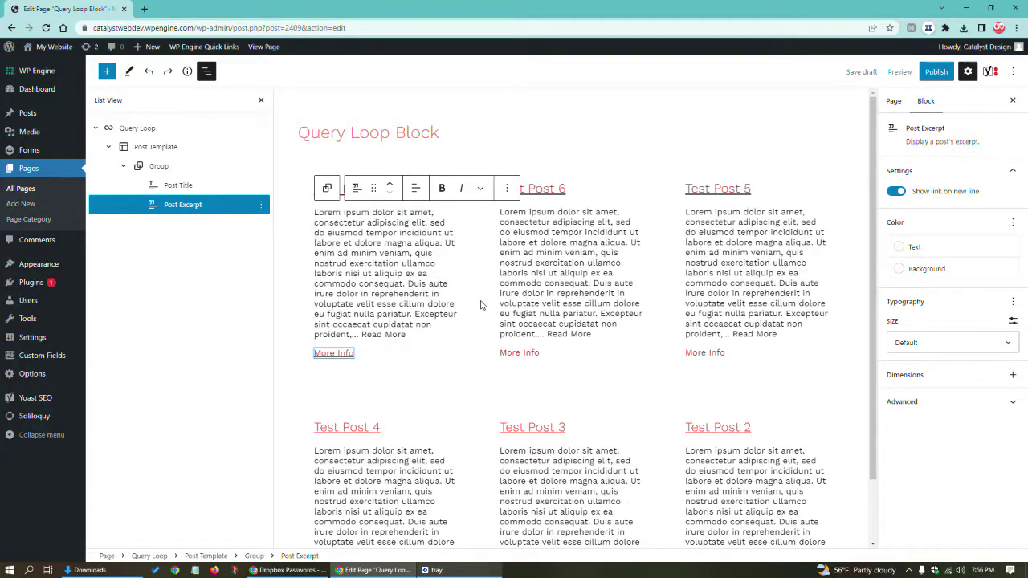
key(ctrl+s)
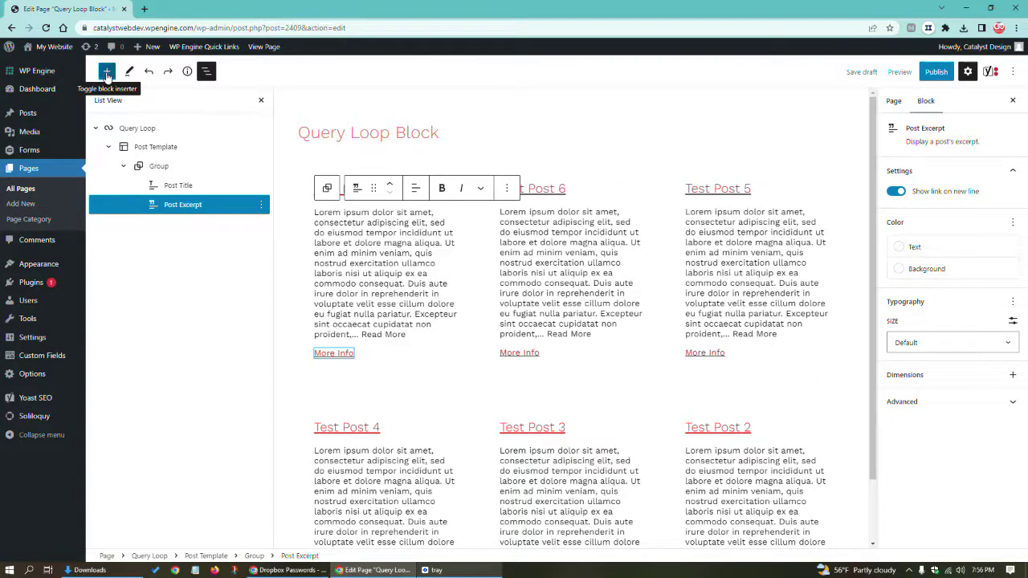
Search 'fea' and drag a Post Featured Image block into the post template
click(107, 72)
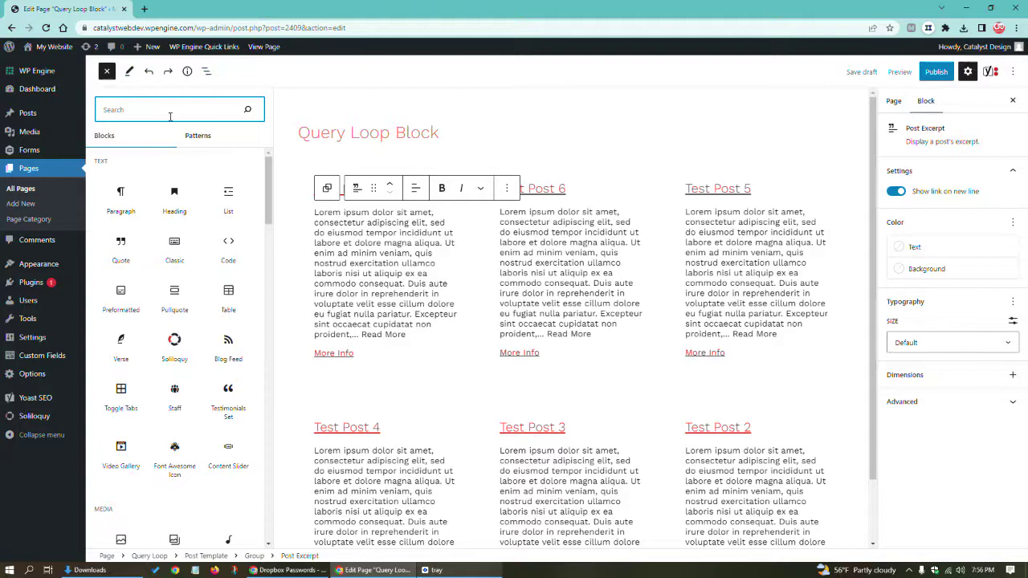
text(fea)
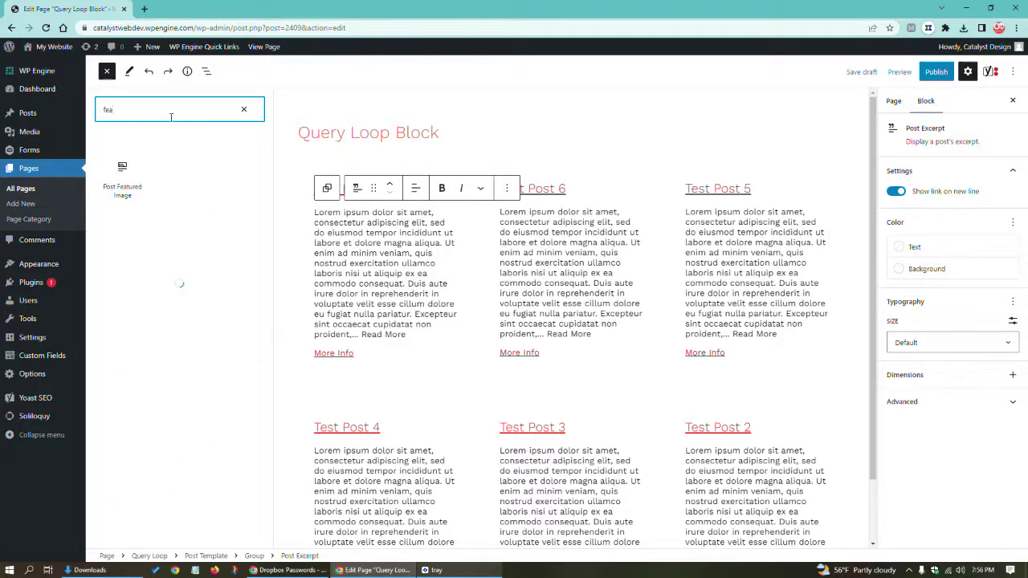
mouse_move(122, 166)
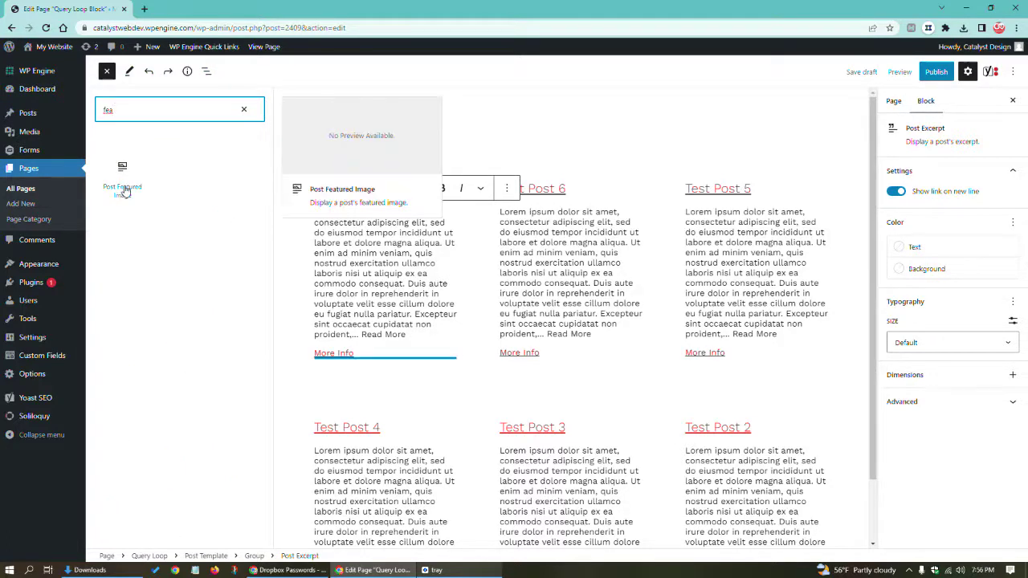
click(126, 191)
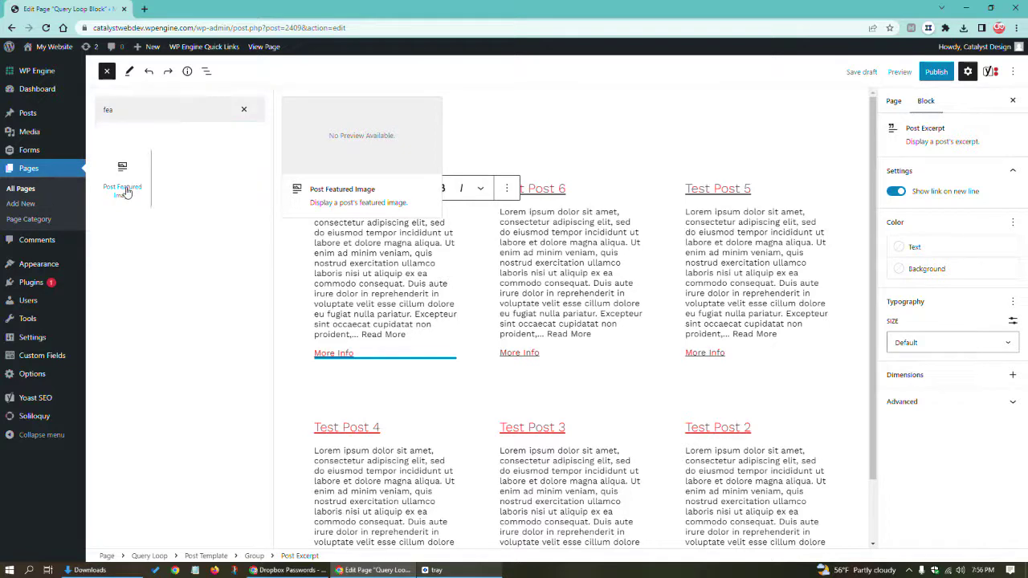
drag(125, 191, 360, 213)
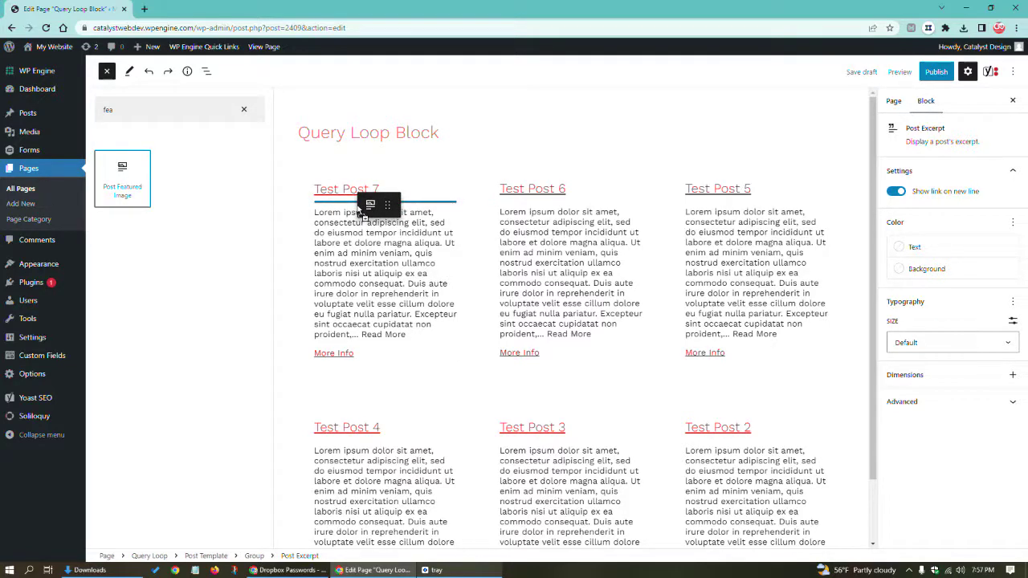
drag(360, 213, 361, 213)
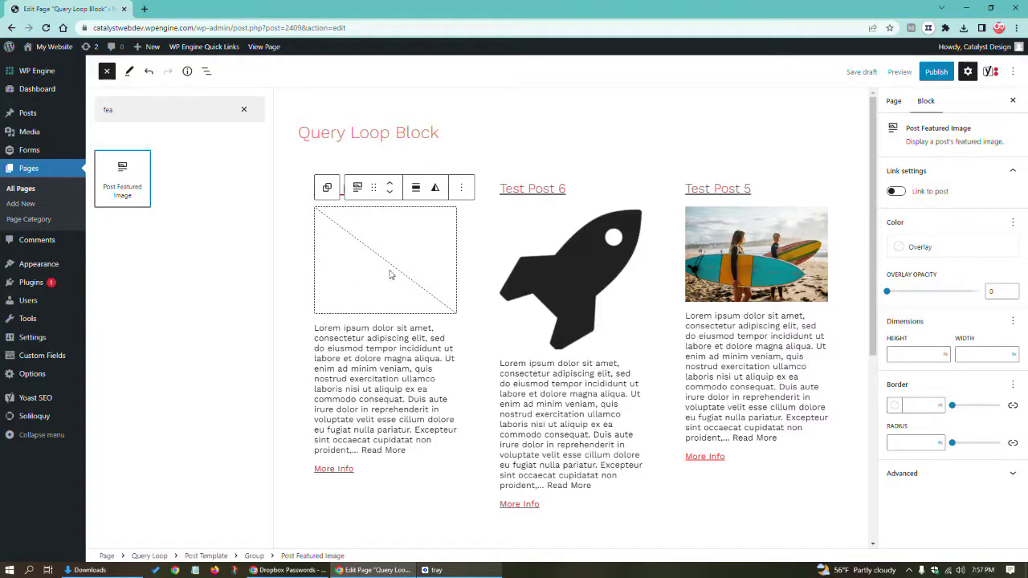
scroll(708, 288, down, 4)
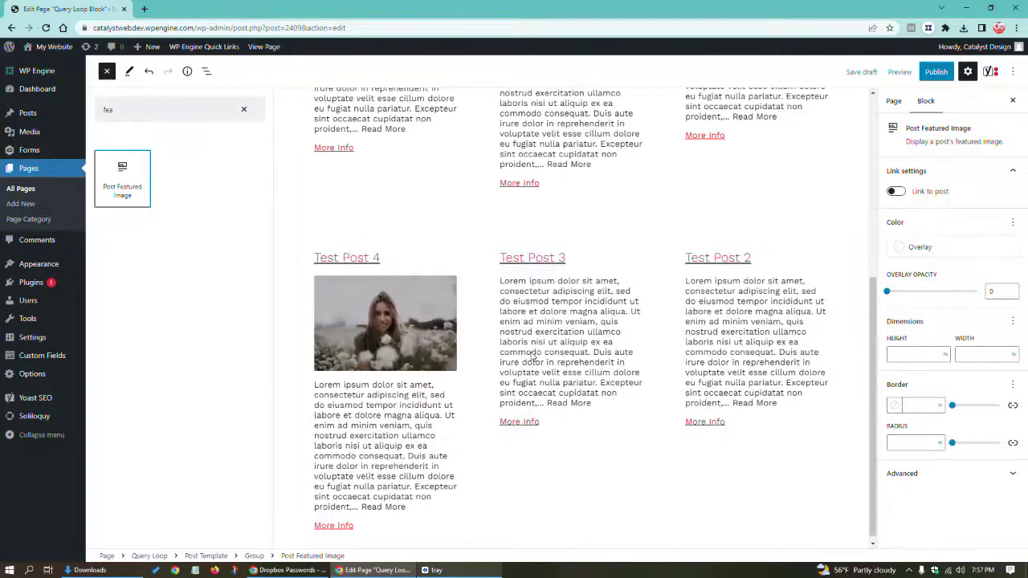
scroll(531, 357, up, 5)
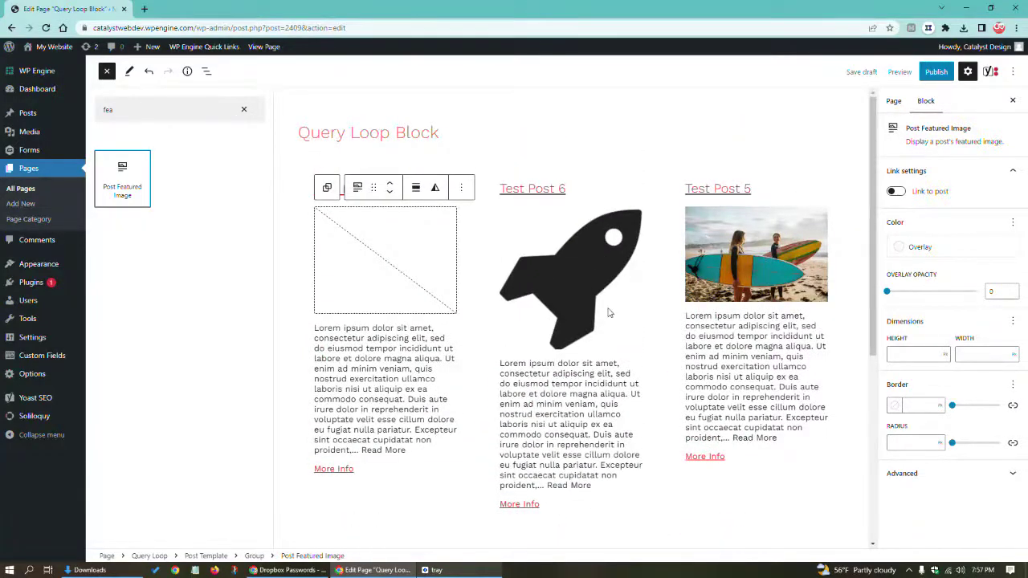
Move the featured image above Post Title in List View
click(245, 110)
click(206, 71)
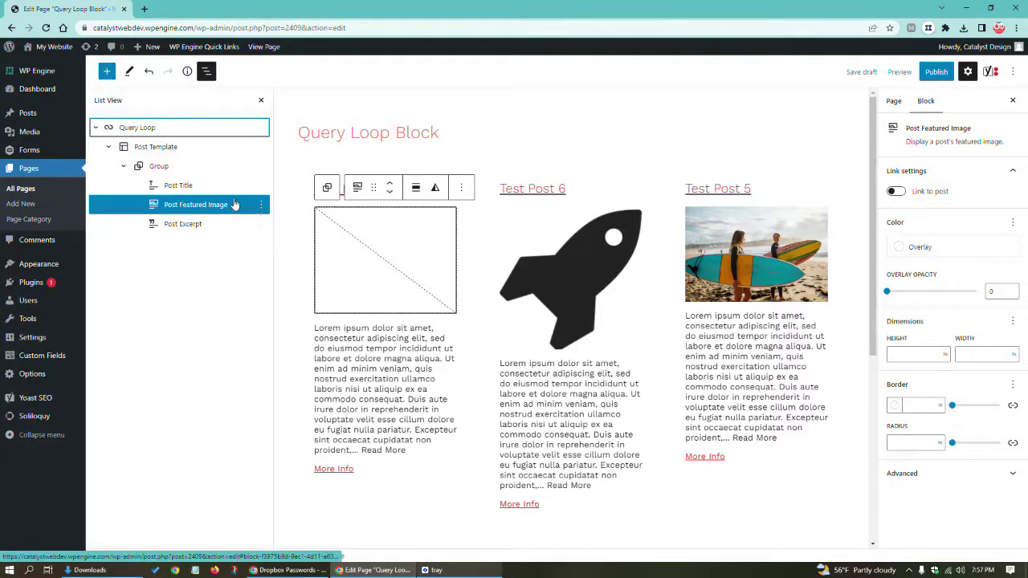
drag(236, 205, 229, 180)
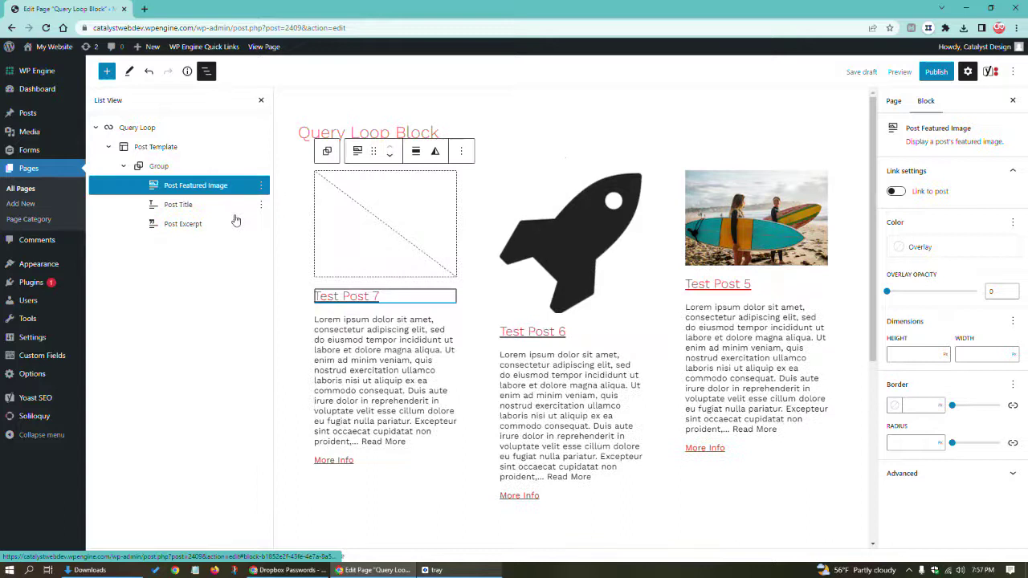
click(592, 245)
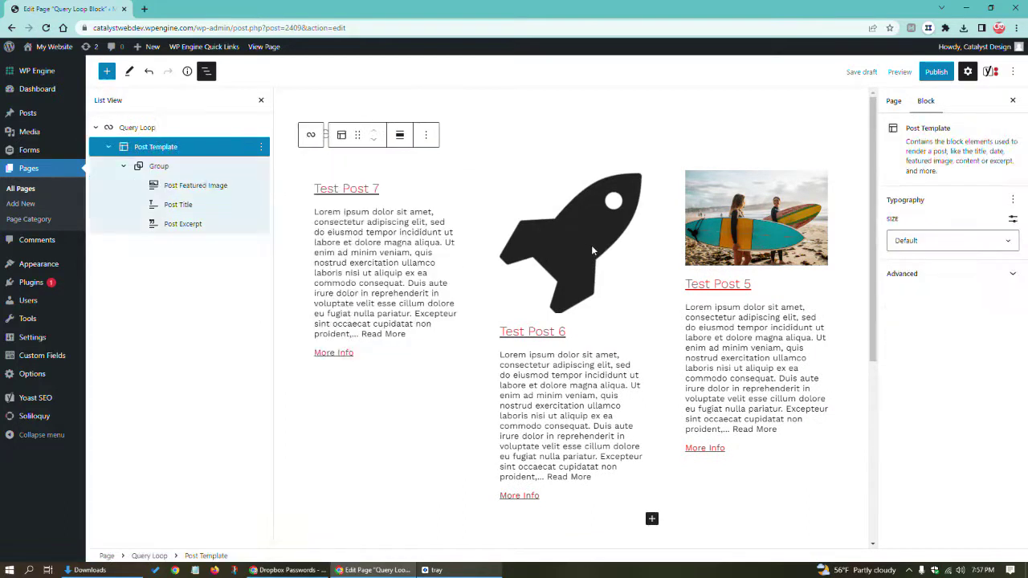
Try a 70 overlay, 500 height and width, border and rounded corners on the images, then revert
click(216, 185)
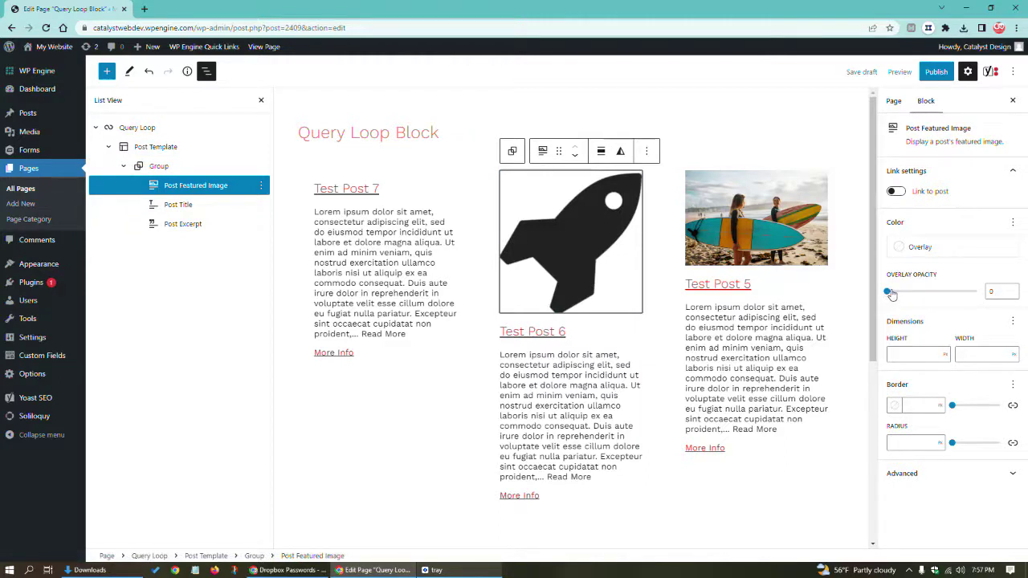
mouse_move(890, 294)
mouse_down()
mouse_move(984, 294)
mouse_move(887, 294)
mouse_up()
click(906, 353)
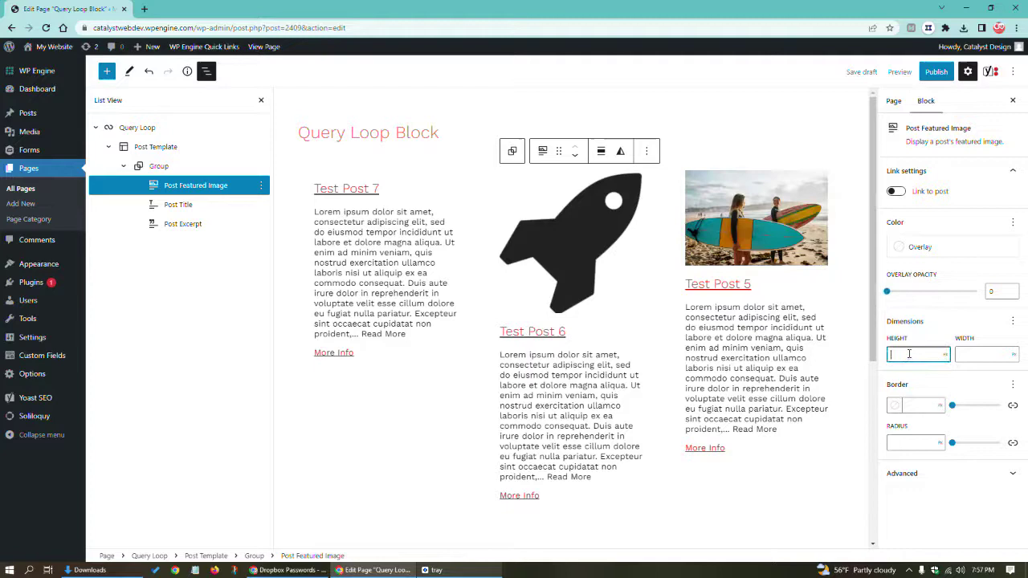
text(500)
click(959, 354)
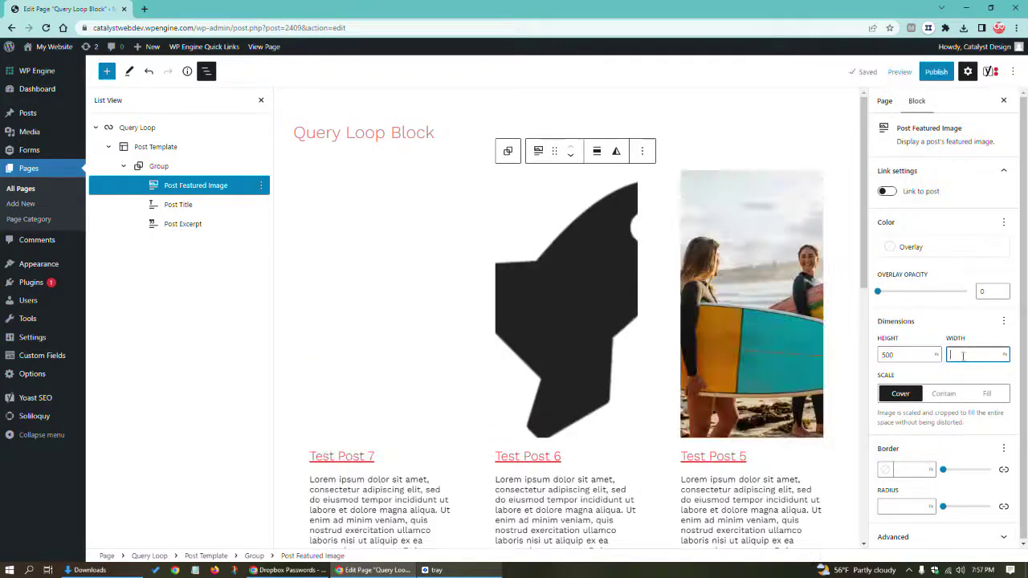
text(500)
double_click(959, 355)
key(BackSpace)
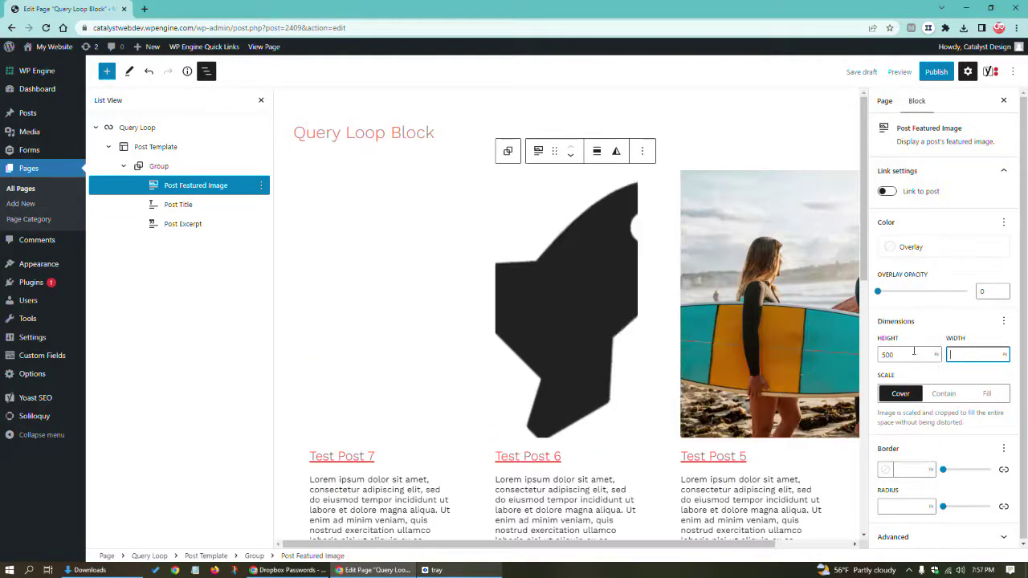
double_click(914, 352)
key(BackSpace)
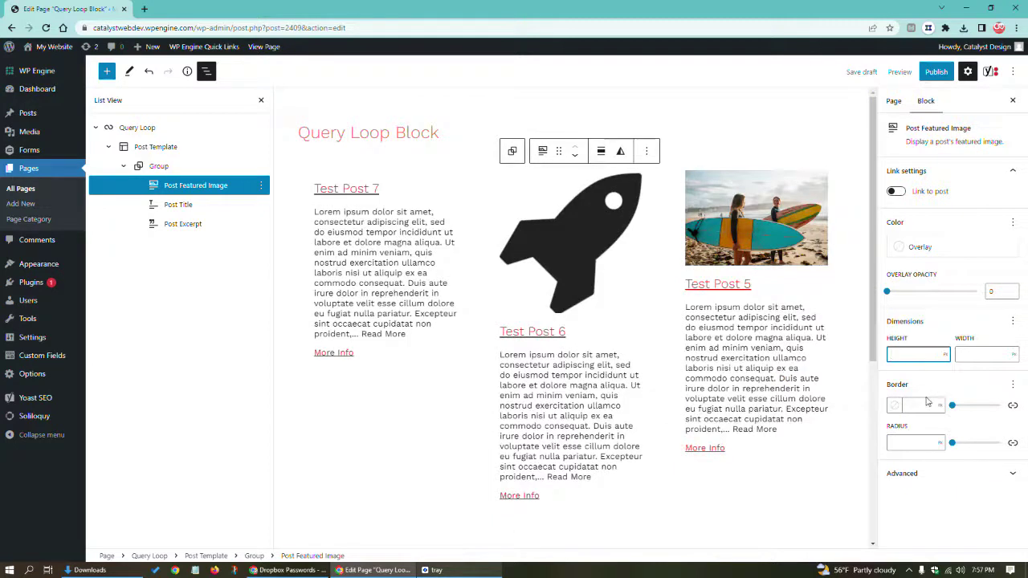
mouse_move(967, 412)
mouse_down()
mouse_move(975, 406)
mouse_move(953, 406)
mouse_up()
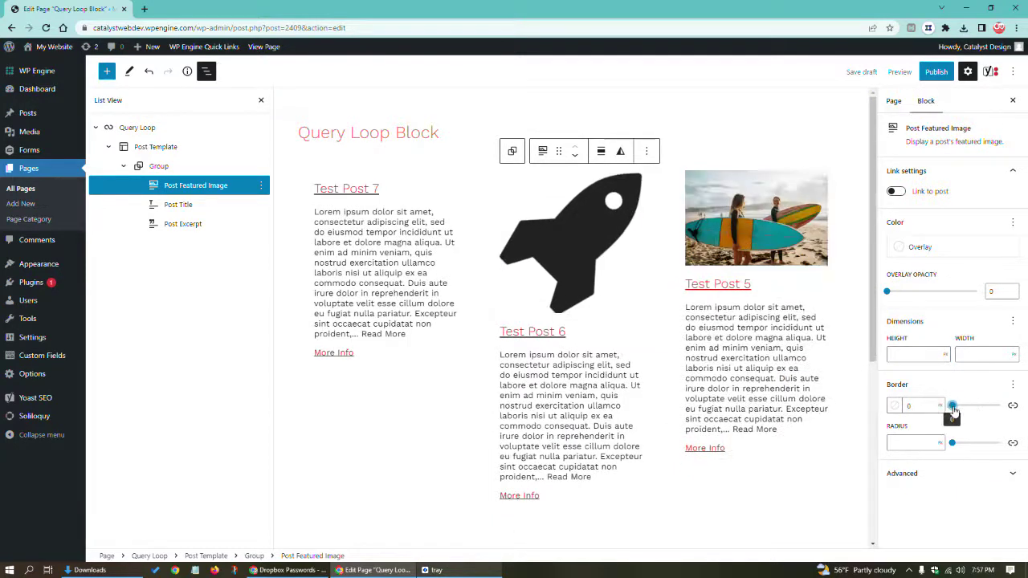
mouse_move(952, 448)
mouse_down()
mouse_move(1004, 446)
mouse_move(938, 451)
mouse_move(1009, 448)
mouse_move(948, 448)
mouse_up()
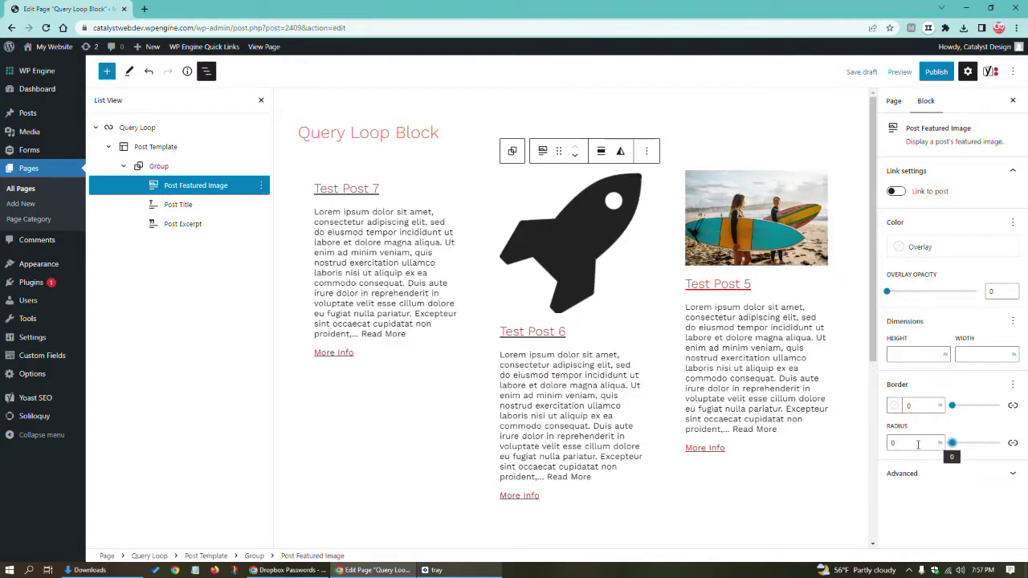
Give the featured image a red overlay colour and adjust its opacity
click(909, 247)
click(744, 335)
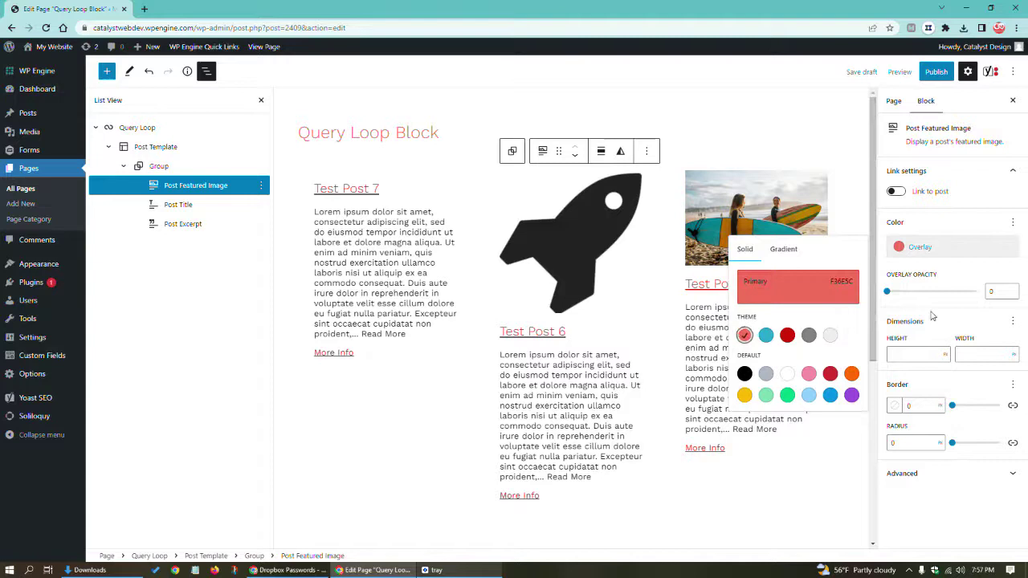
drag(888, 292, 833, 271)
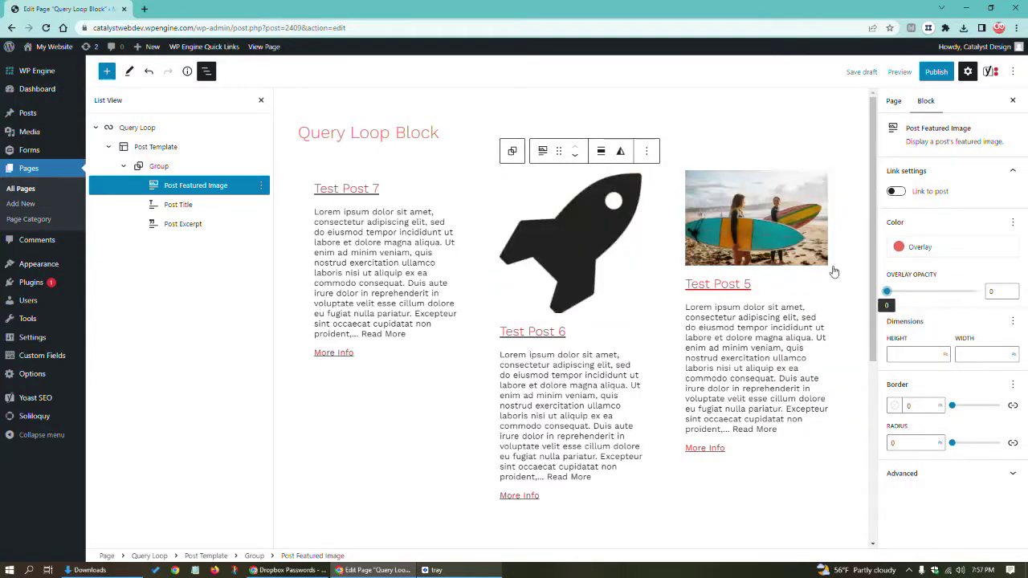
Enable Open in new tab while leaving Link to post turned off
click(894, 191)
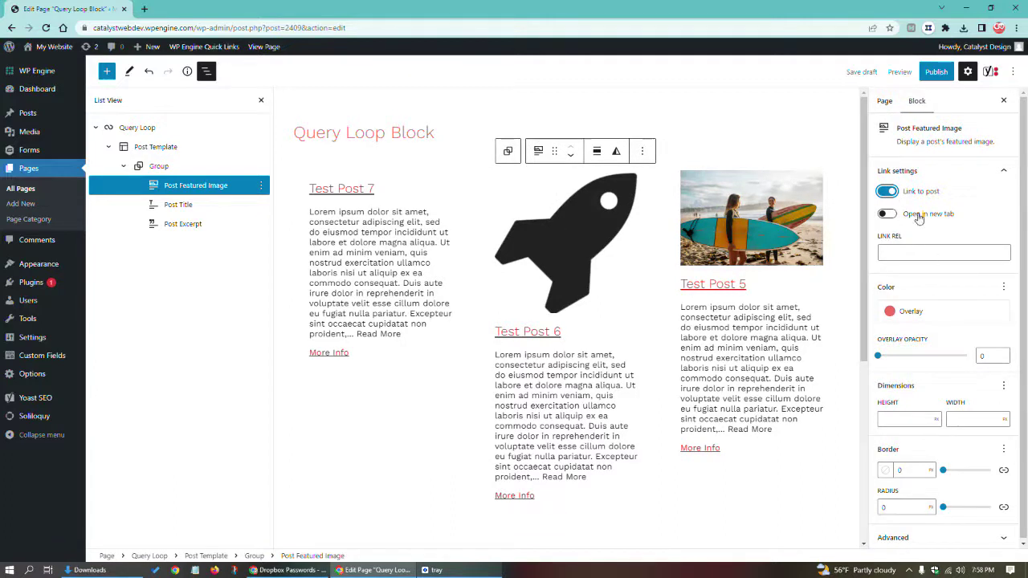
click(889, 215)
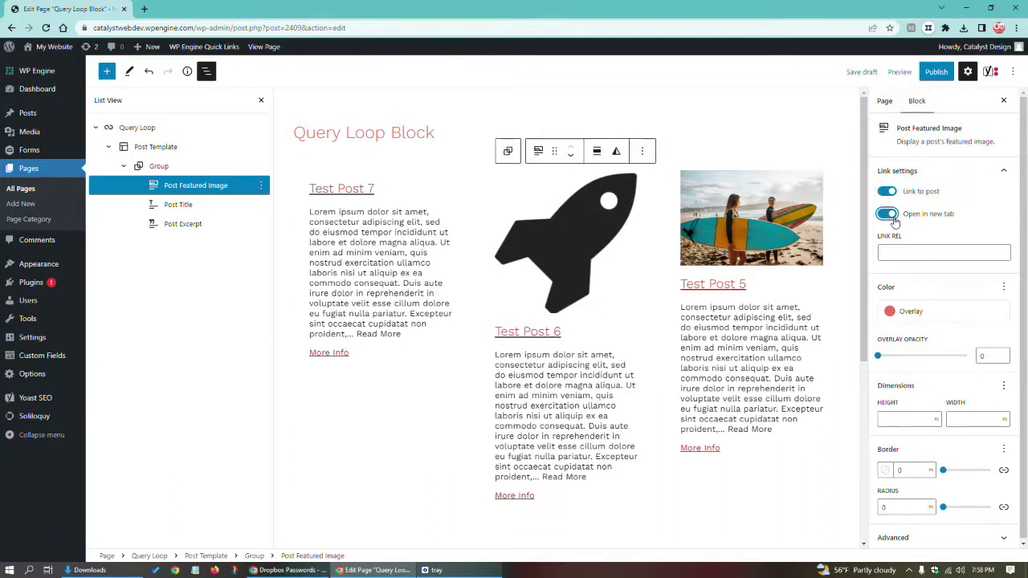
click(890, 192)
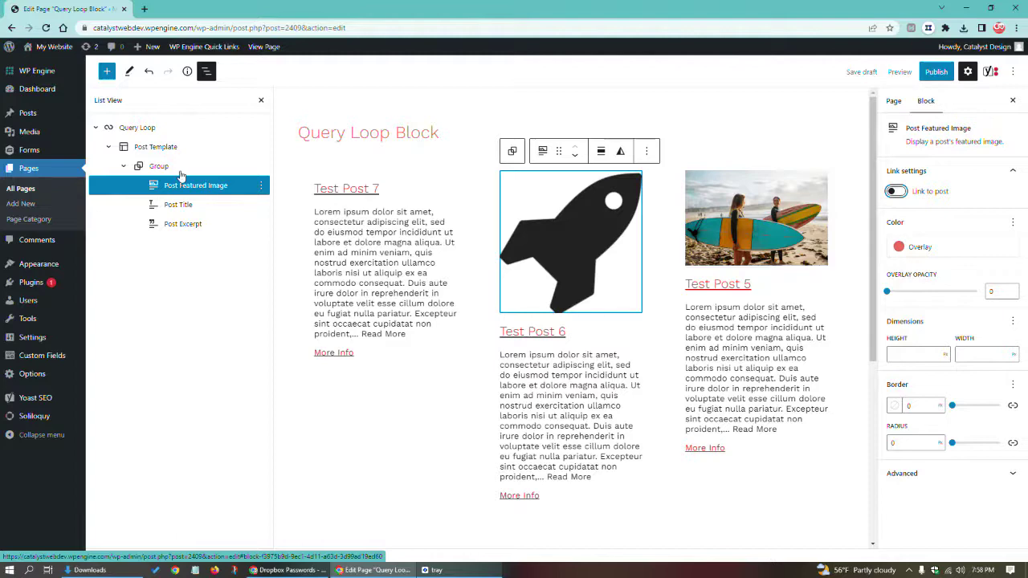
Select the Query Loop and try 4 and 2 columns before settling on 3
click(129, 126)
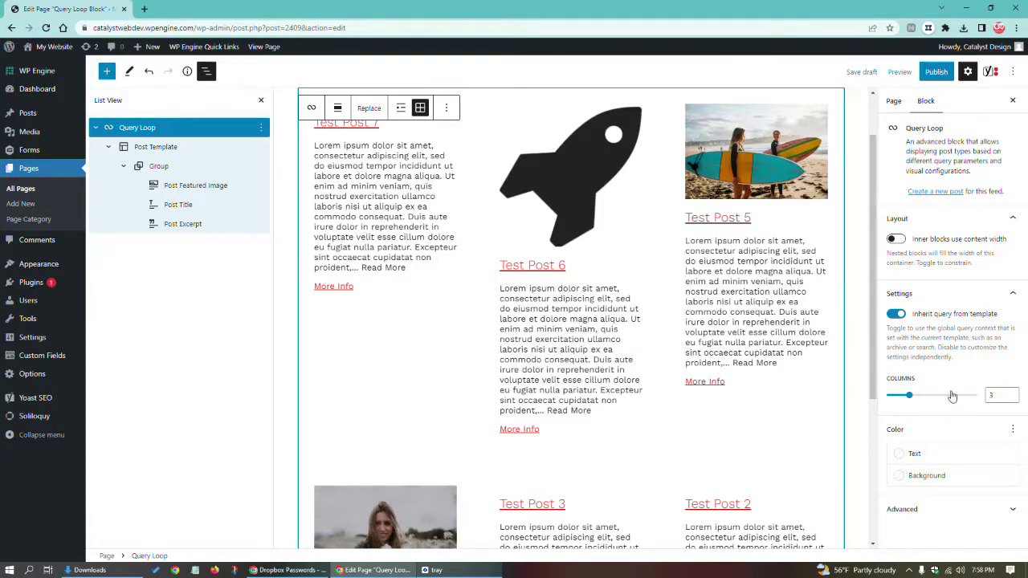
click(1011, 392)
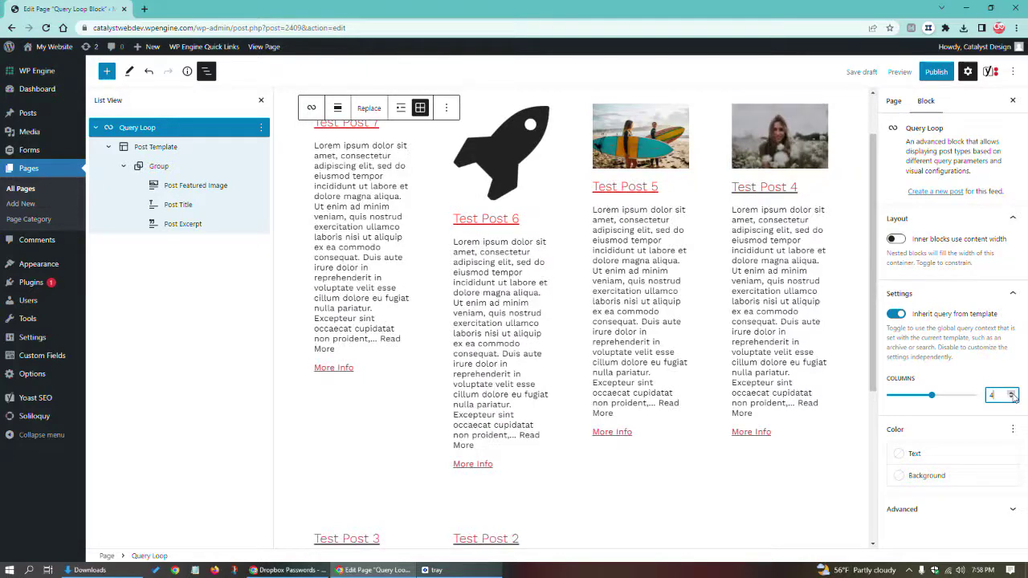
click(1012, 397)
click(1012, 397)
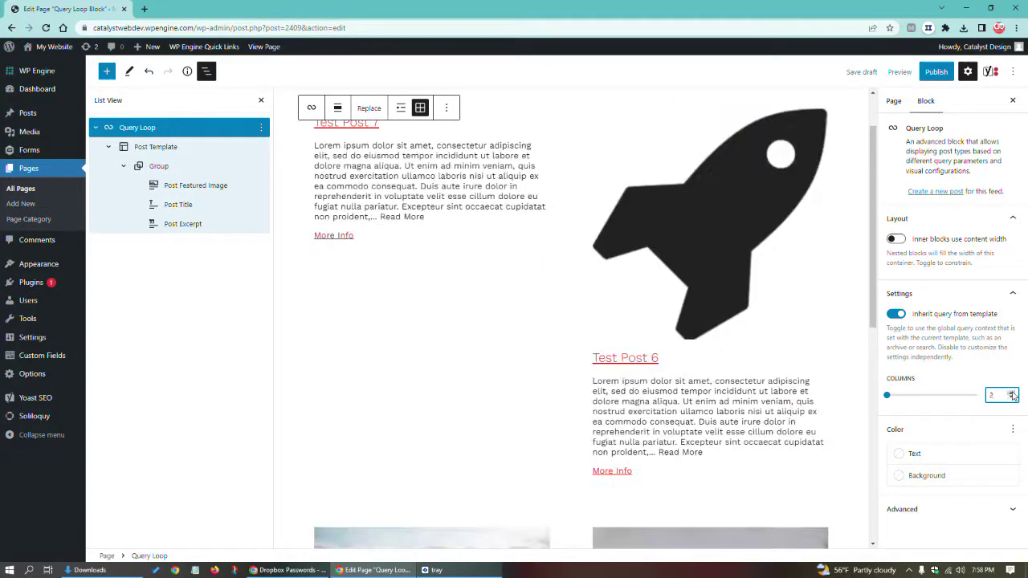
click(1012, 392)
click(1013, 398)
click(1012, 393)
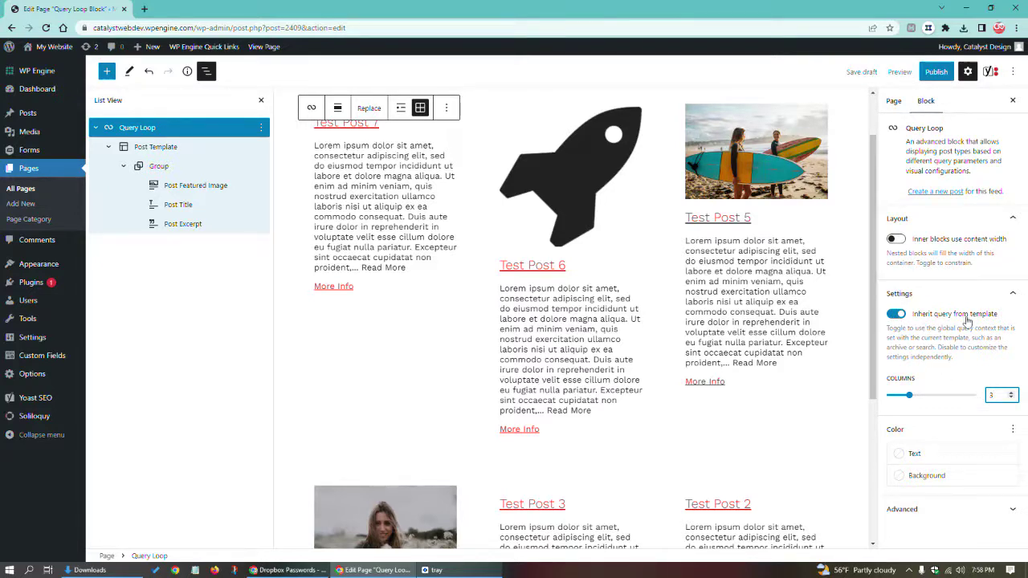
Turn off Inherit query from template and keep Post Type set to Post
click(898, 314)
click(897, 314)
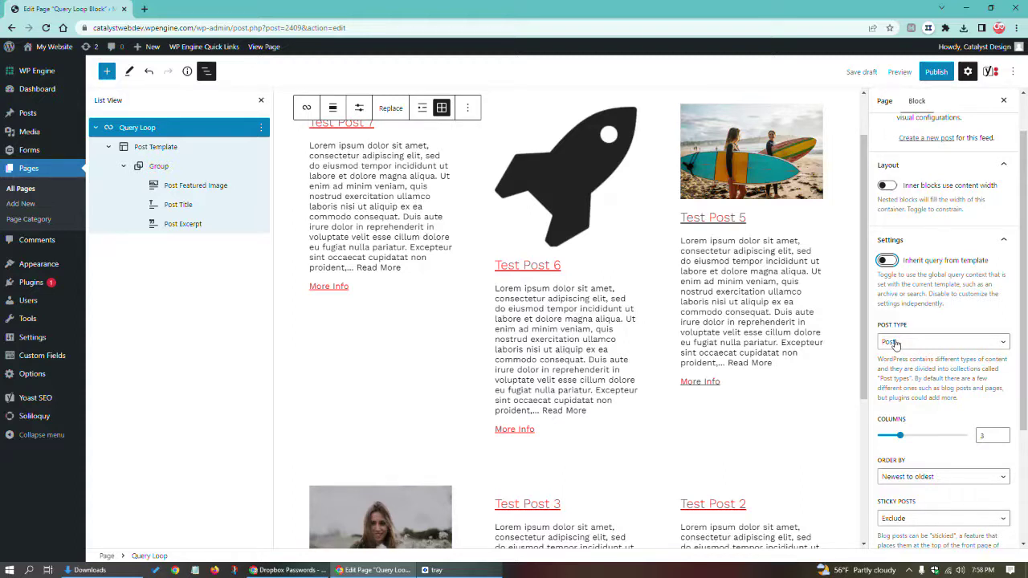
click(896, 343)
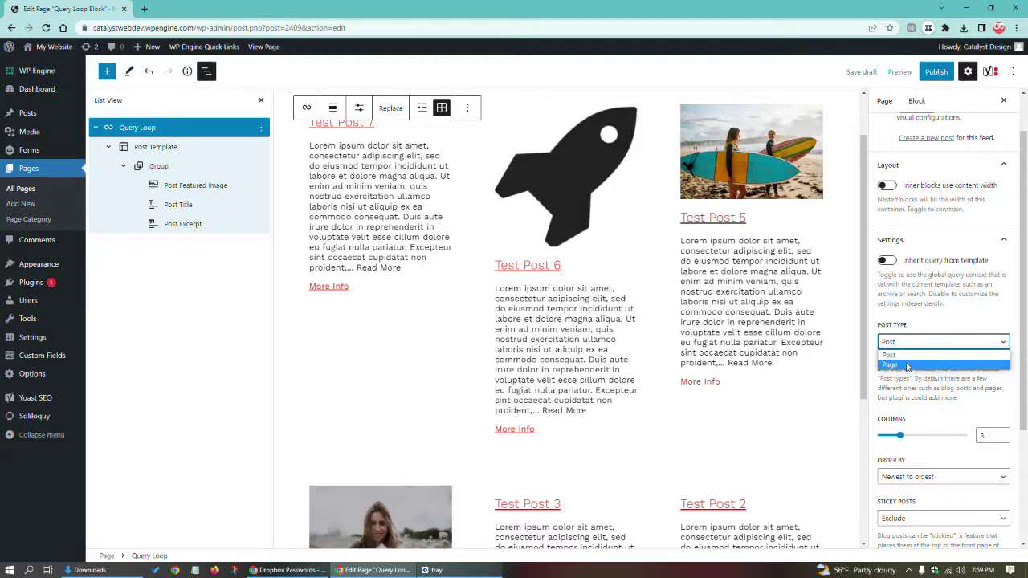
key(Escape)
Try the Order By options (oldest to newest, A to Z, Z to A), then restore Newest to oldest
scroll(931, 369, down, 3)
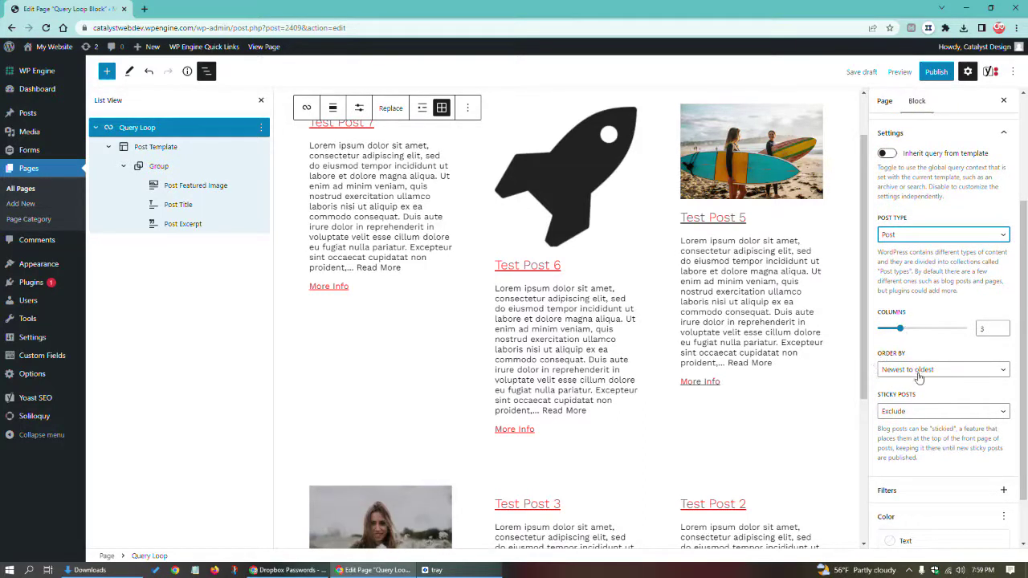
click(903, 371)
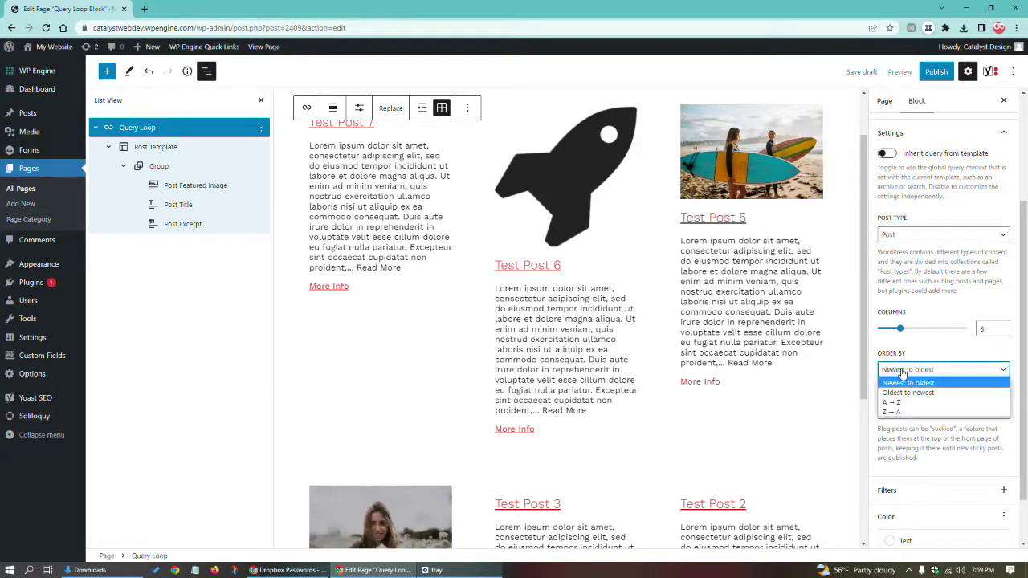
click(908, 392)
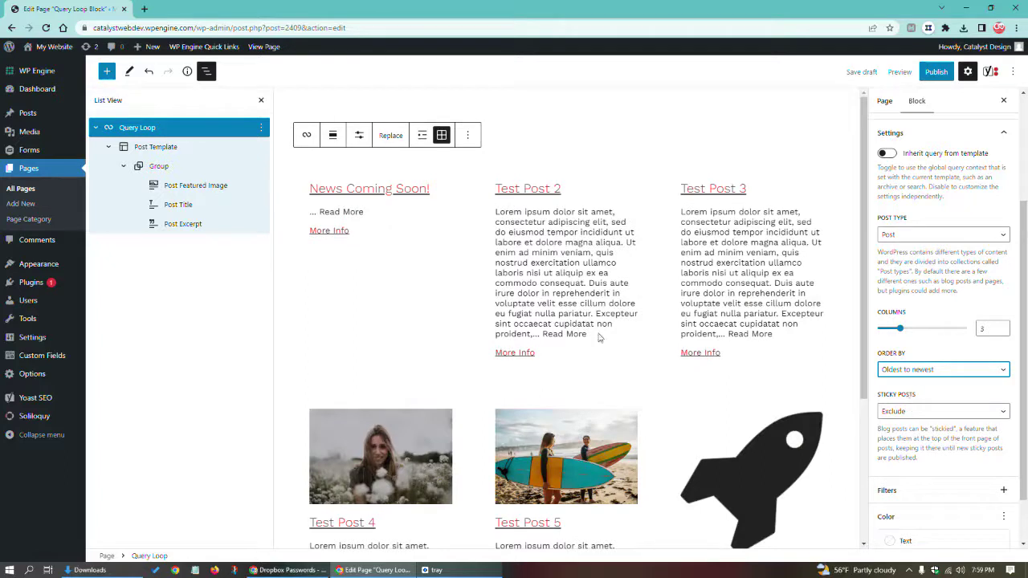
click(945, 365)
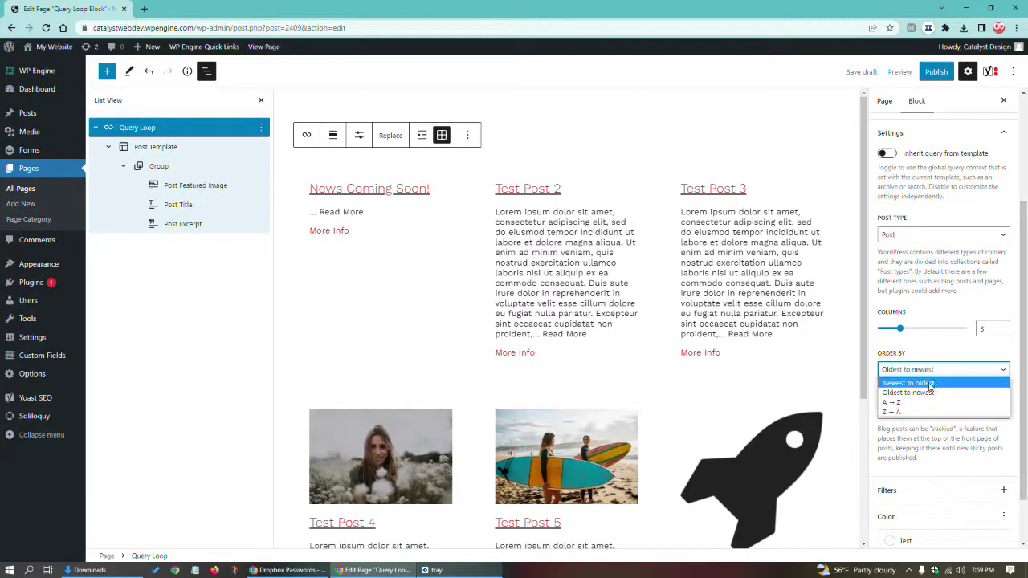
click(941, 396)
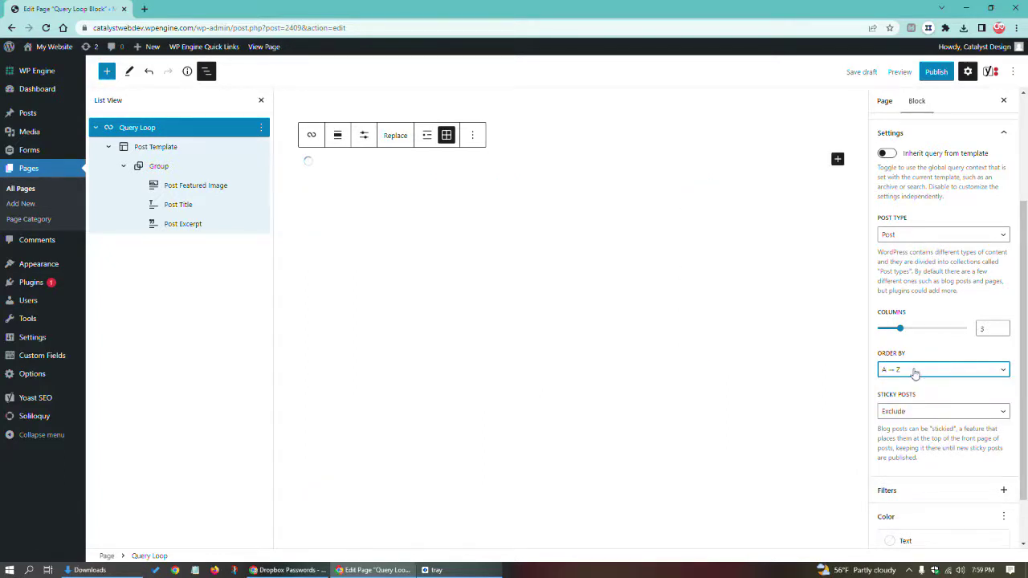
click(913, 368)
click(912, 412)
click(917, 372)
click(921, 388)
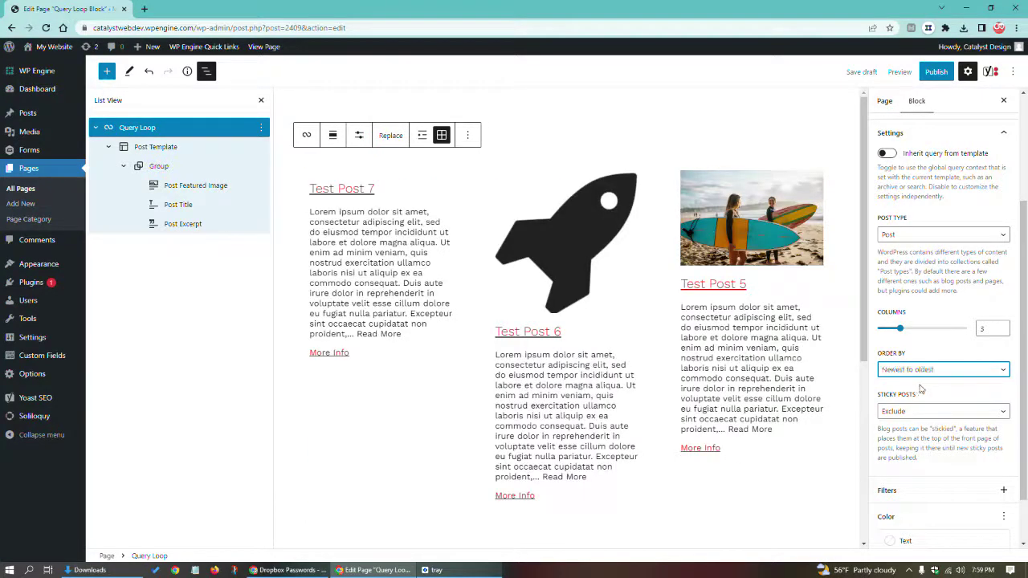
Save the page as a draft and leave Sticky Posts set to Exclude
scroll(921, 390, down, 1)
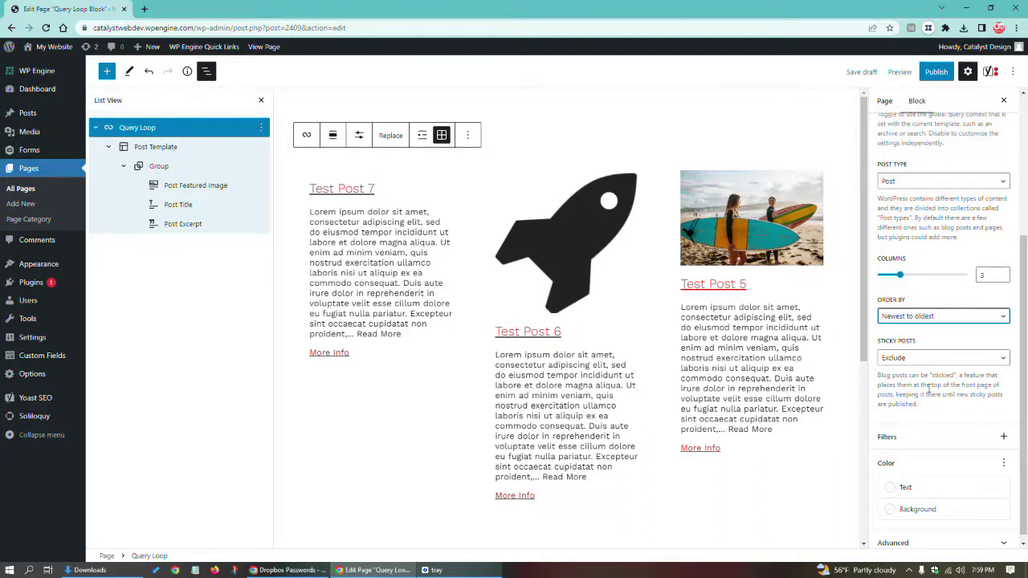
key(ctrl+s)
click(907, 361)
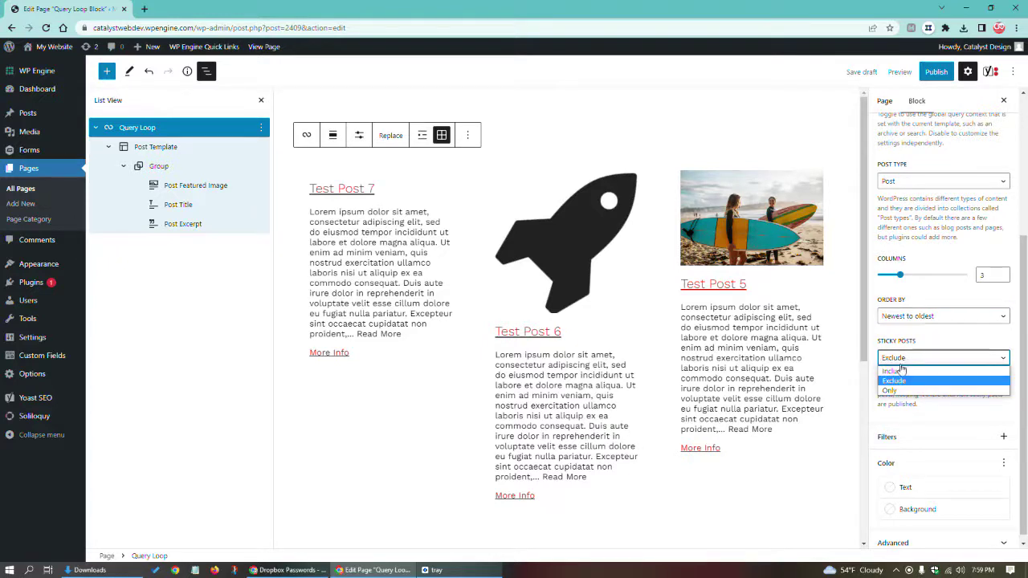
click(893, 403)
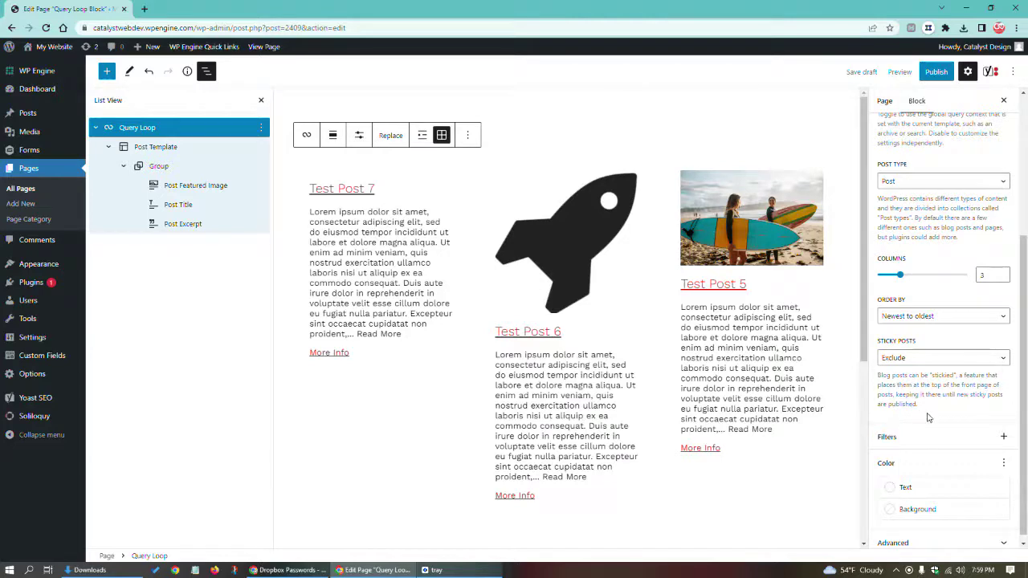
scroll(930, 424, down, 1)
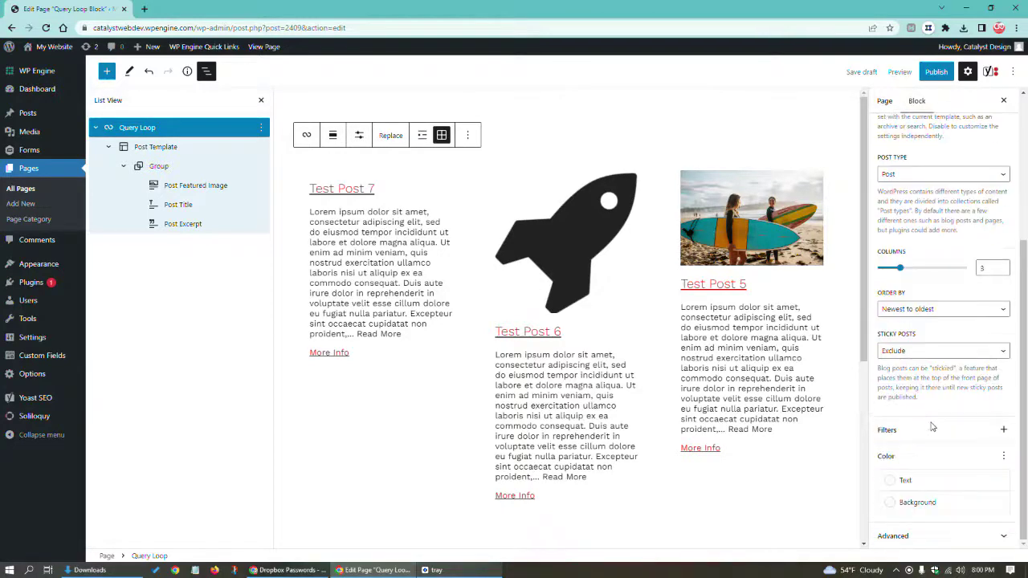
Add a Category filter for Uncategorized to test it, then remove it
click(1003, 430)
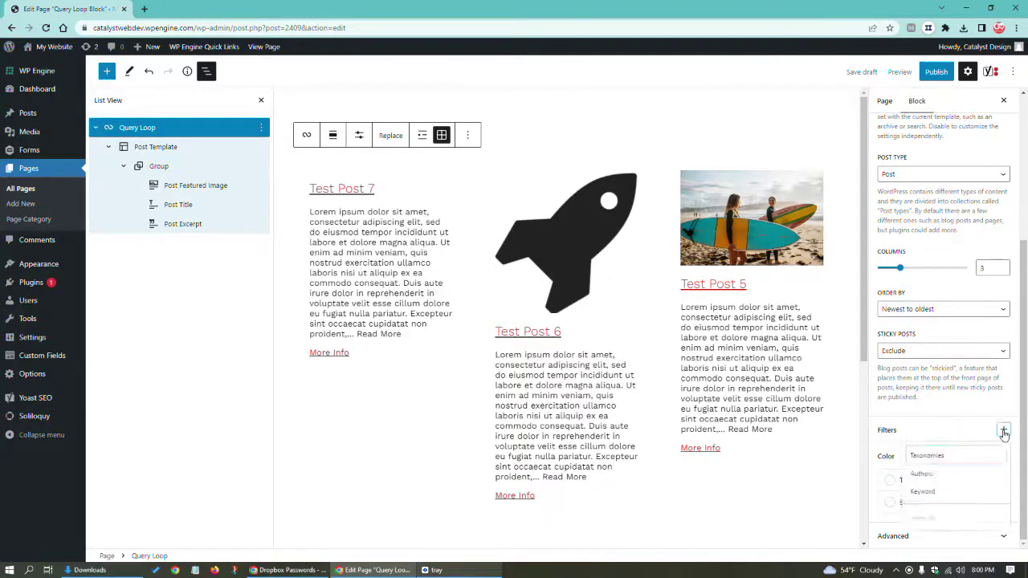
click(931, 458)
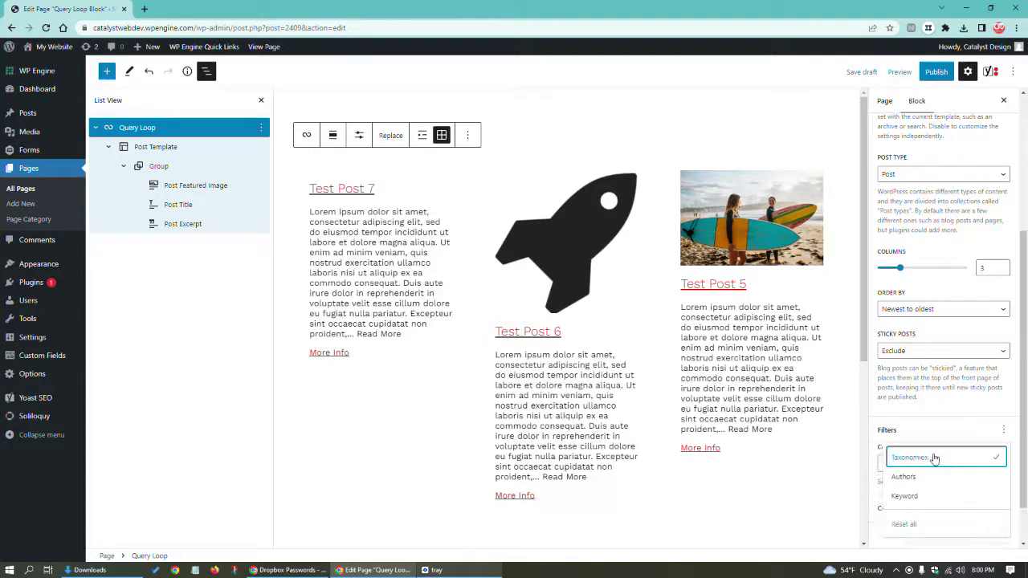
click(931, 462)
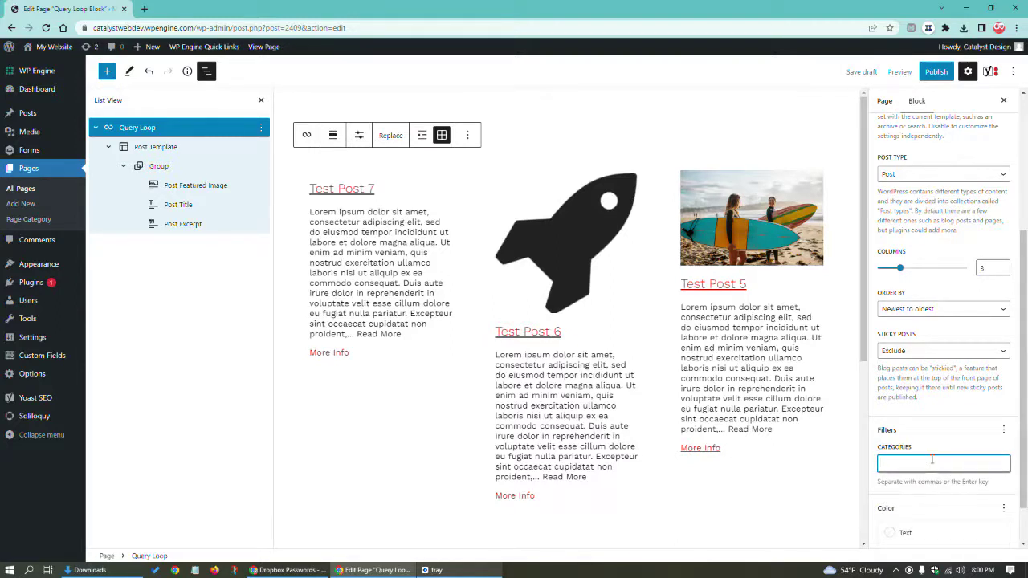
text(un)
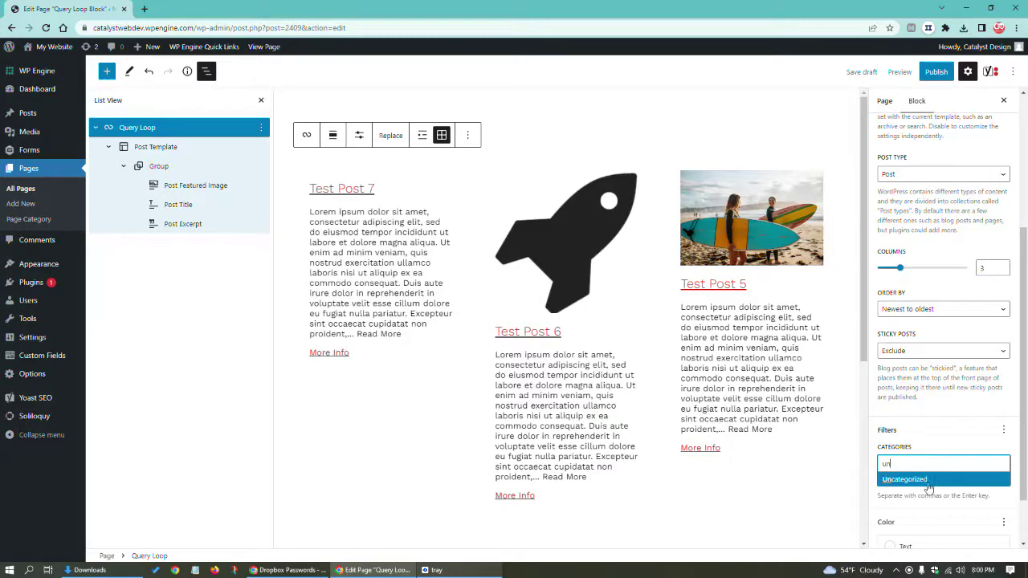
click(924, 478)
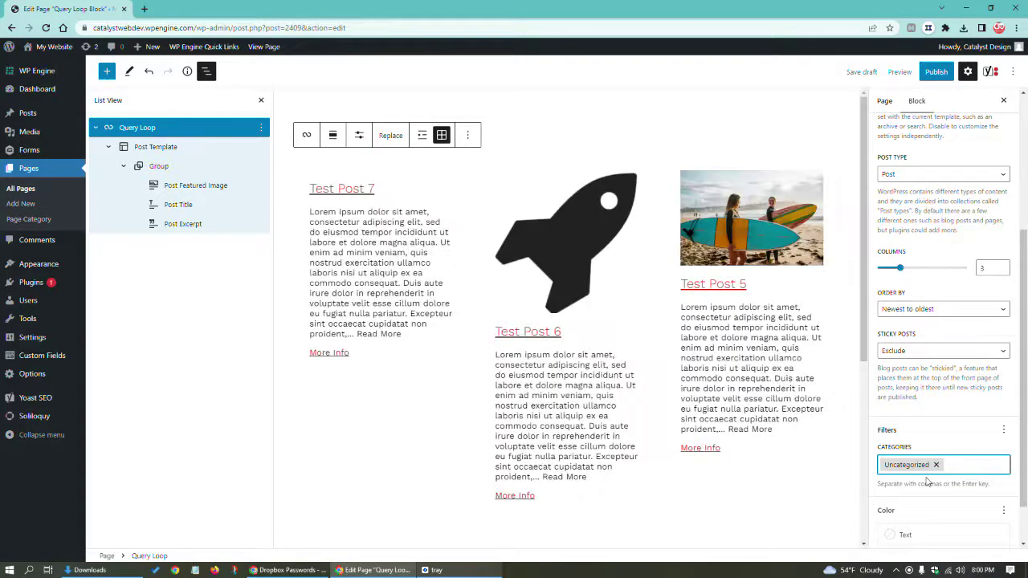
scroll(763, 405, down, 5)
scroll(717, 368, up, 5)
click(935, 465)
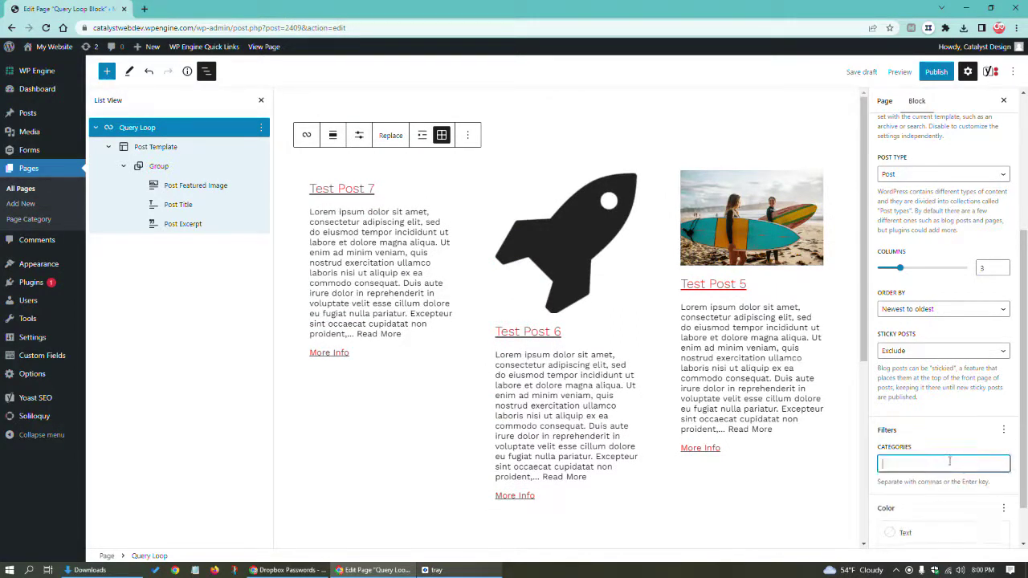
Test a Keyword filter with '5', delete it, and reset all query filters
click(1003, 432)
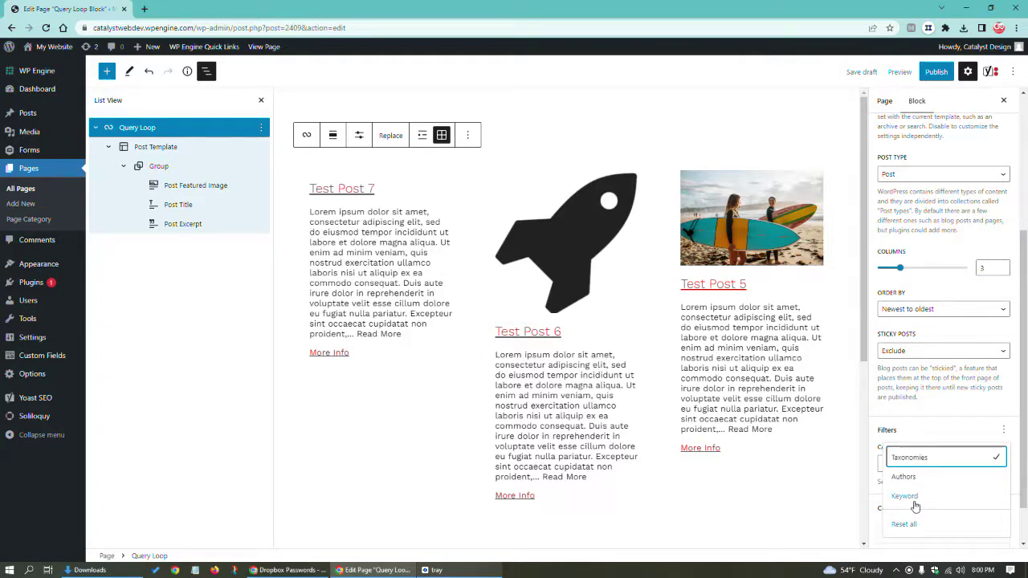
click(913, 499)
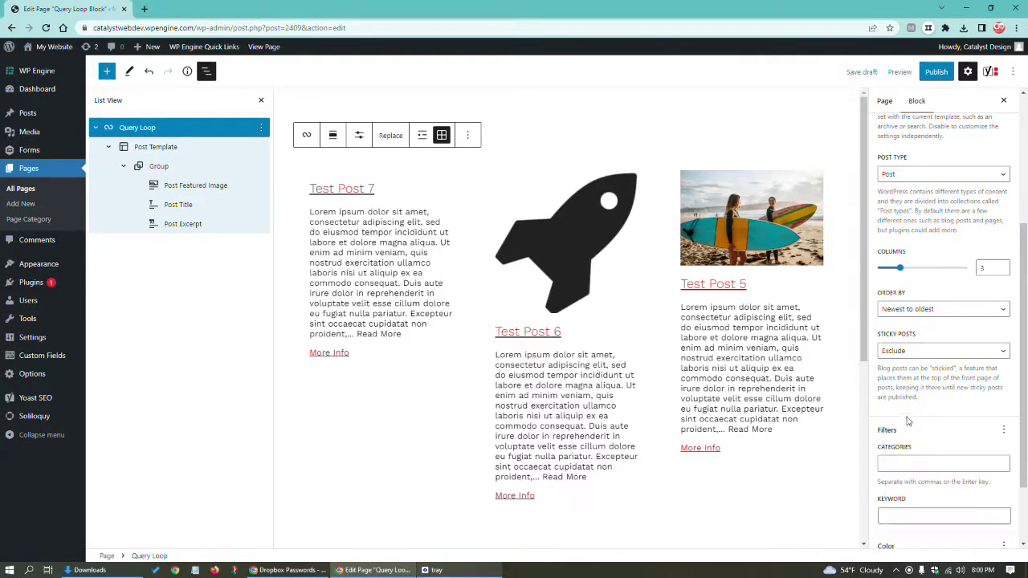
click(921, 514)
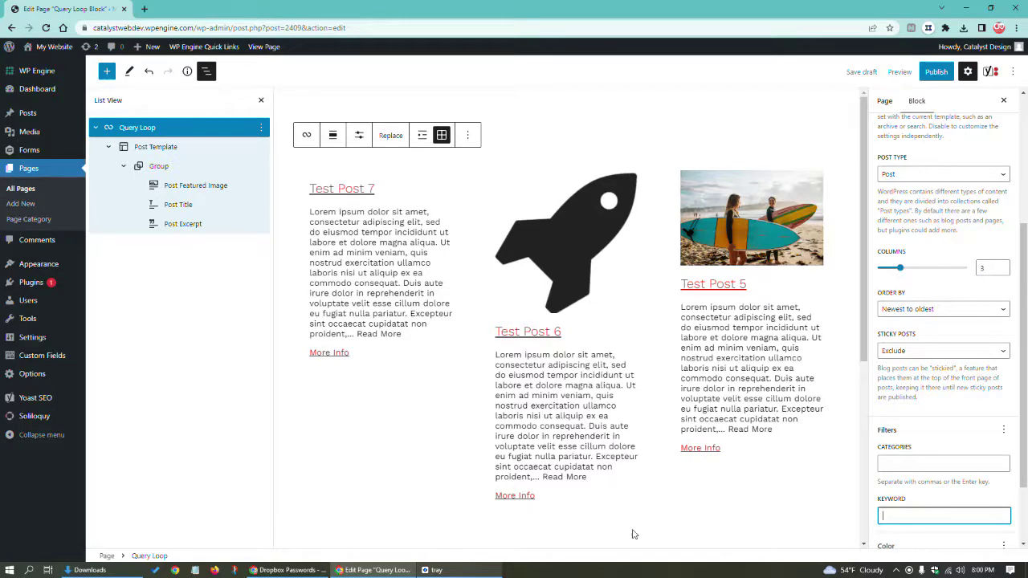
text(5)
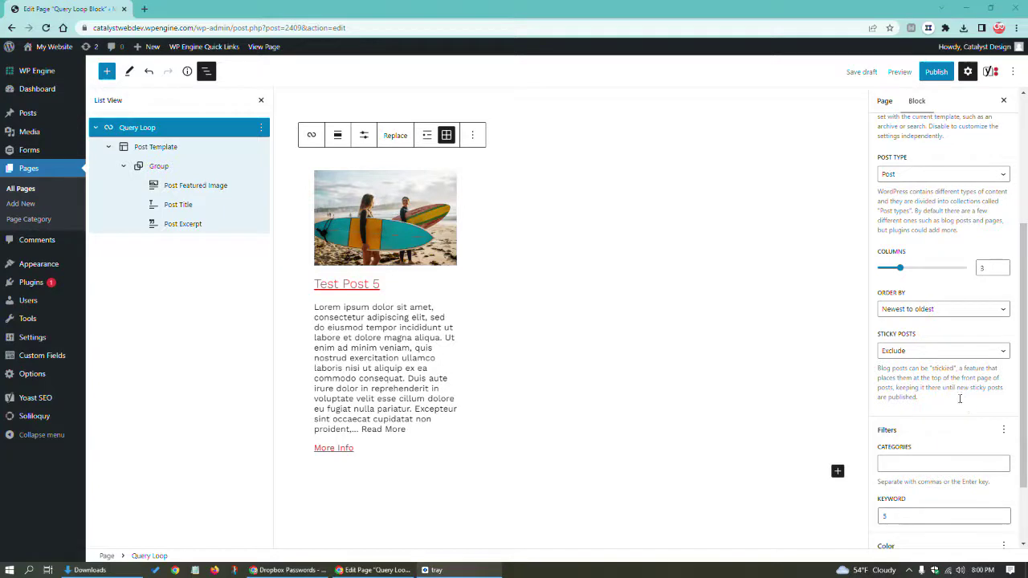
click(930, 520)
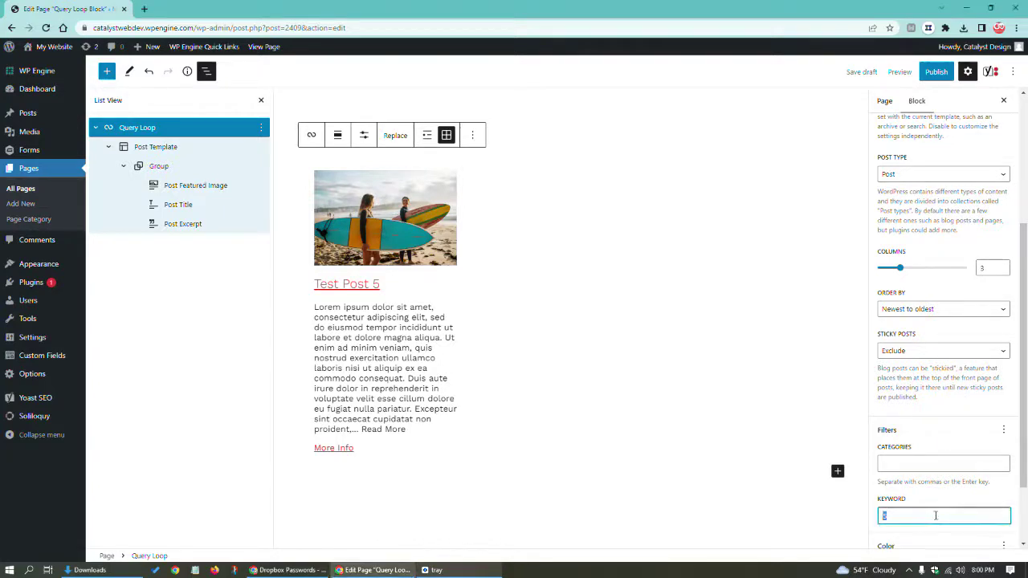
key(BackSpace)
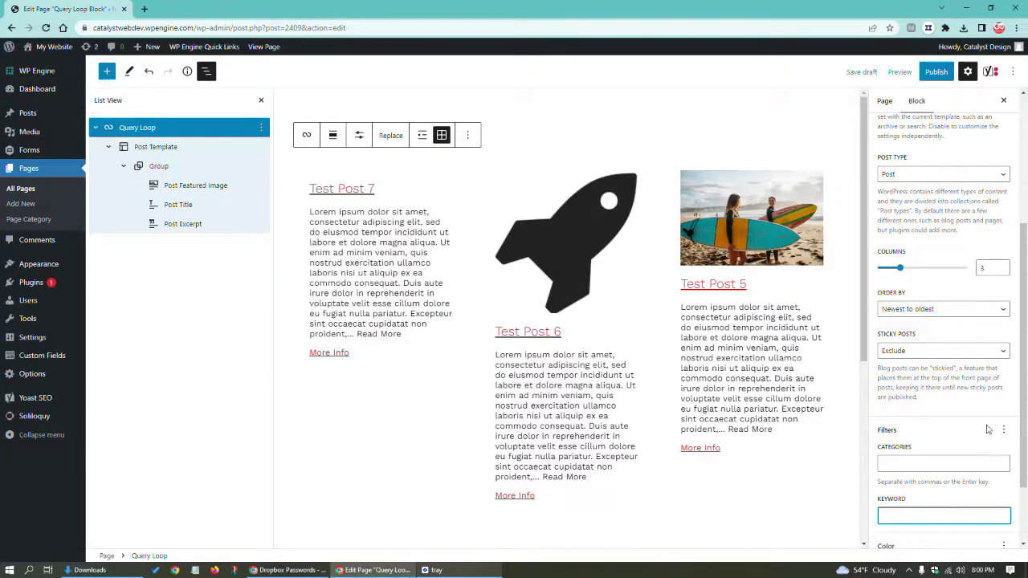
click(1003, 430)
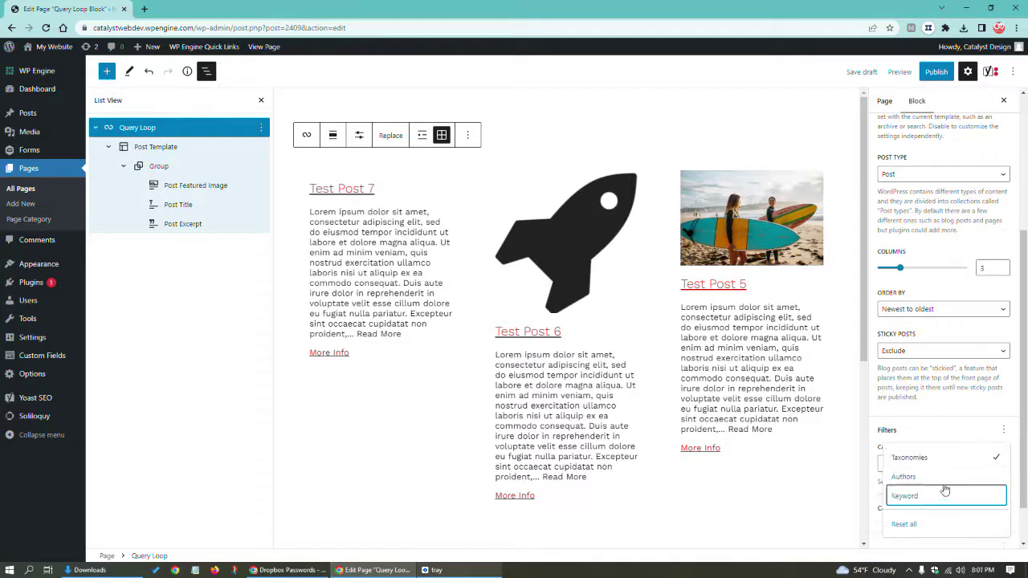
click(915, 496)
click(904, 528)
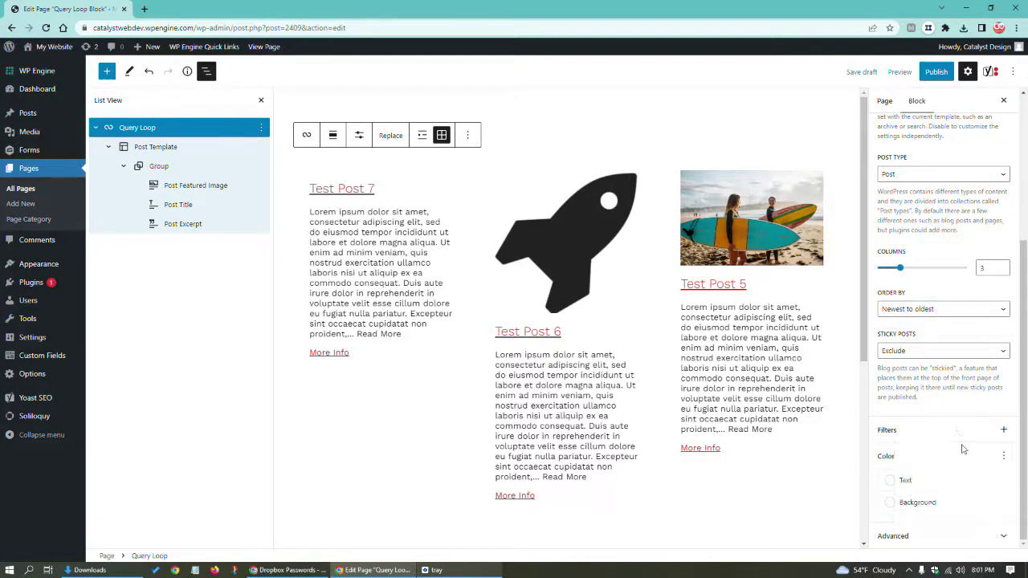
Lower the Query Loop's Items per page from 6 to 3 in Display settings
scroll(969, 494, up, 2)
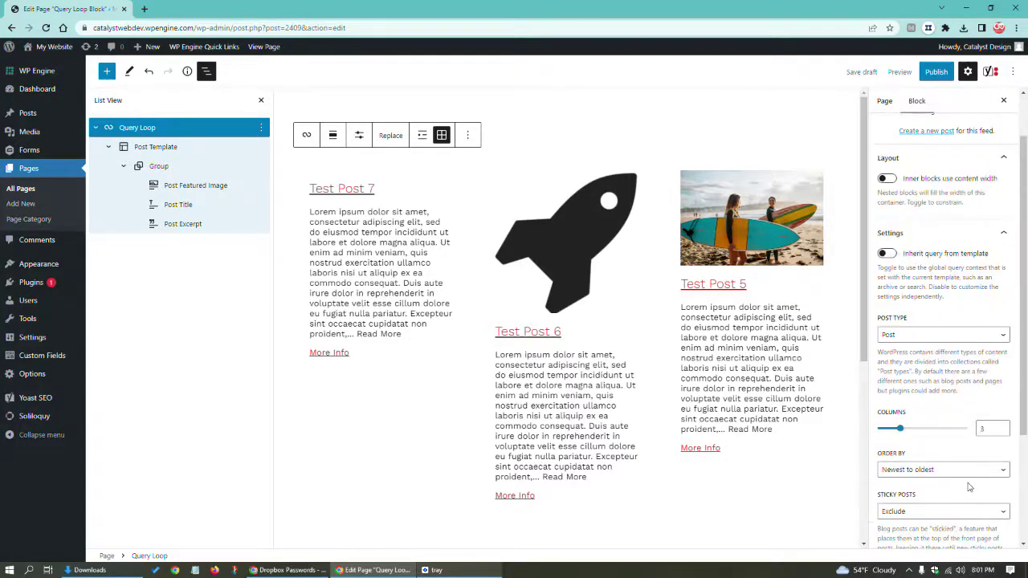
scroll(969, 487, up, 1)
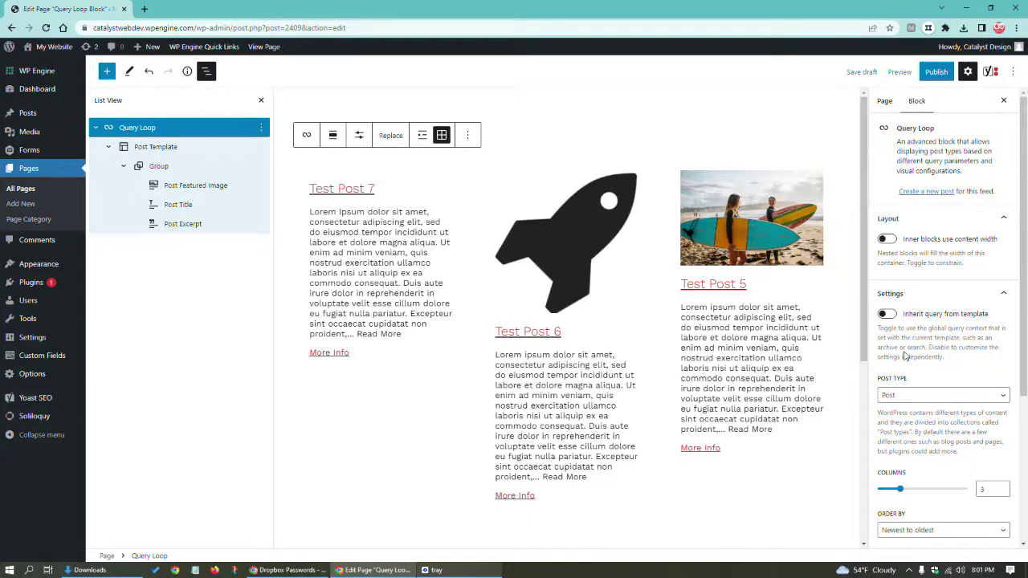
scroll(906, 357, down, 3)
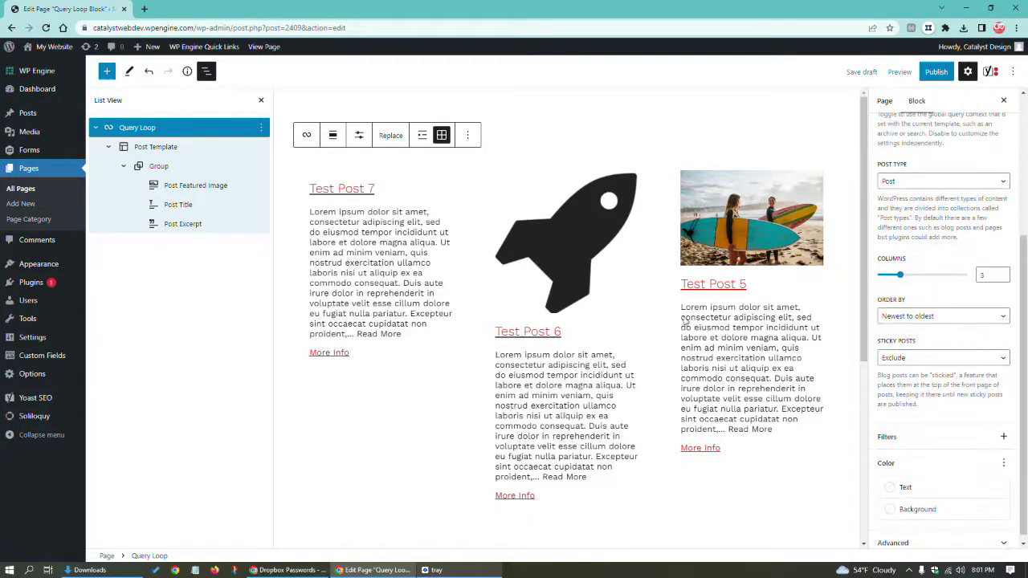
scroll(892, 313, up, 3)
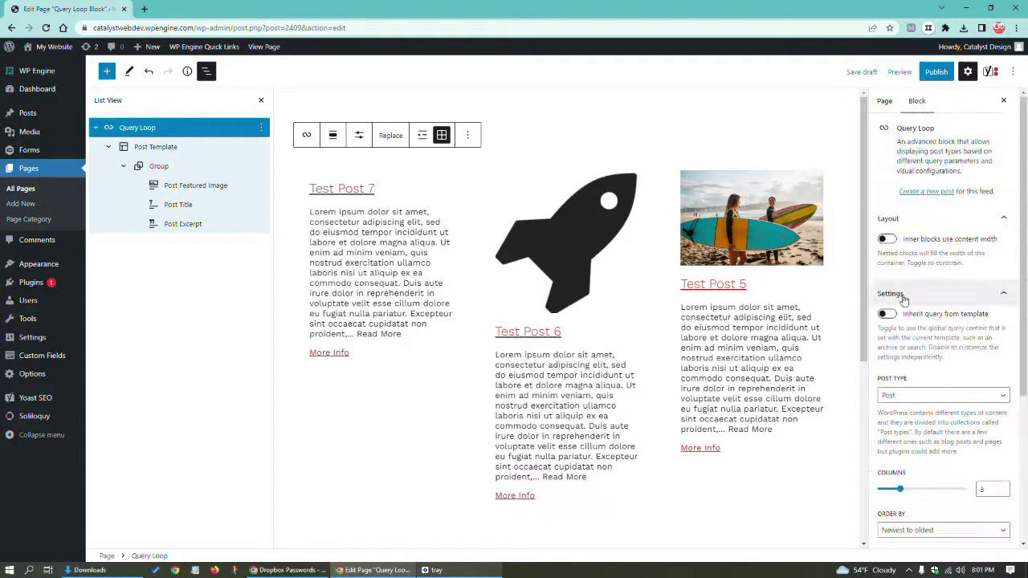
click(358, 137)
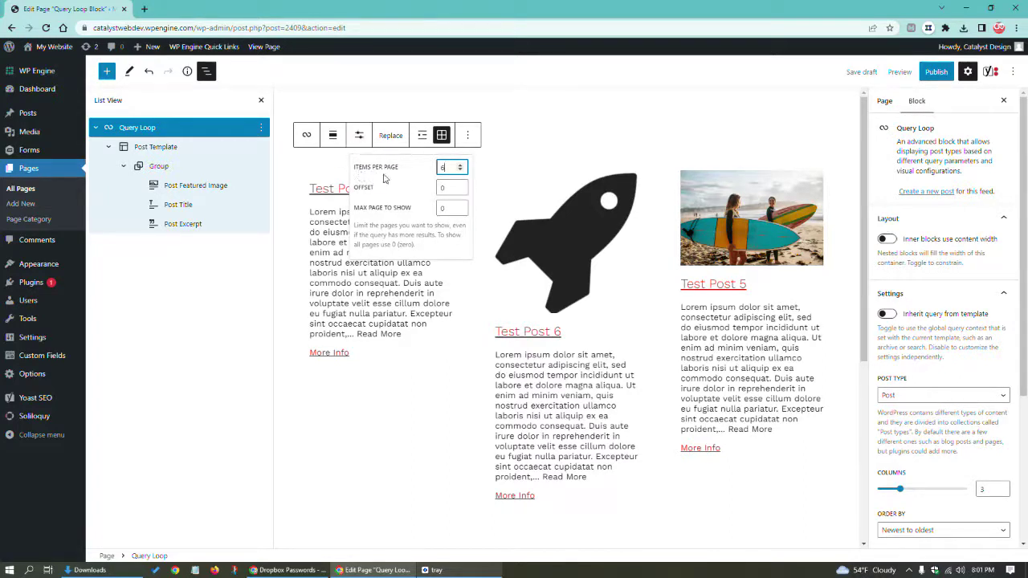
click(463, 170)
click(464, 171)
click(463, 171)
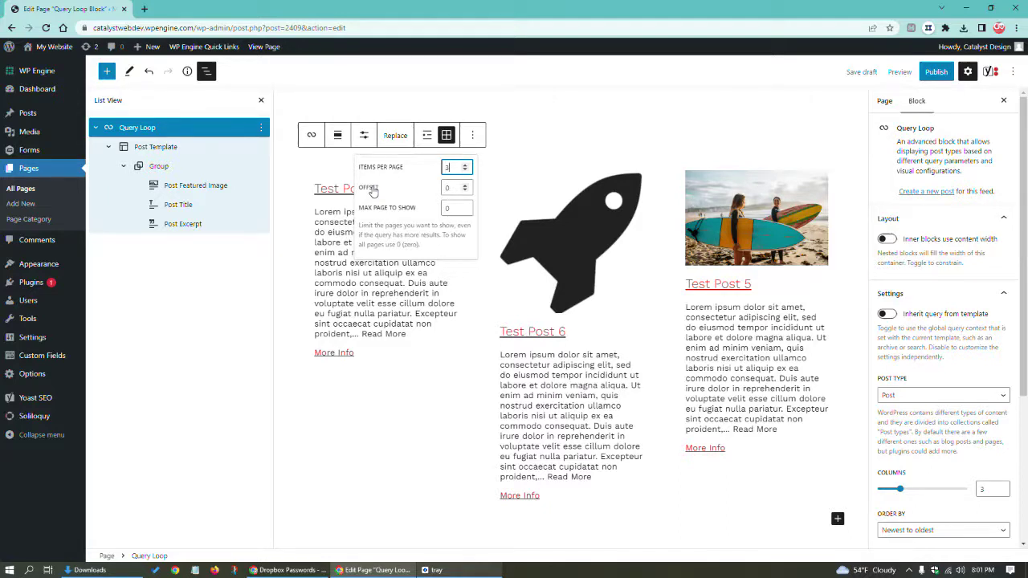
click(465, 185)
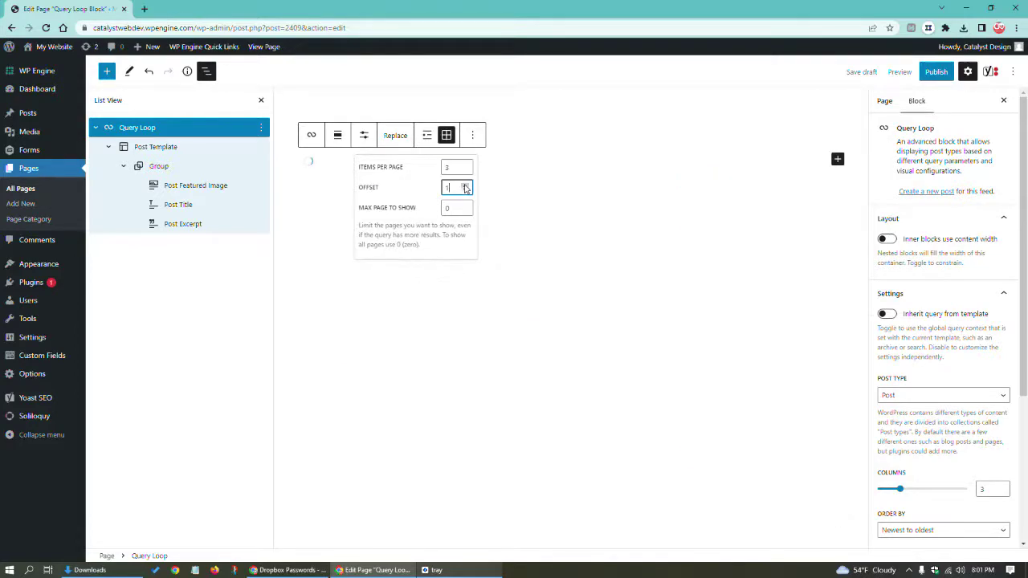
click(465, 186)
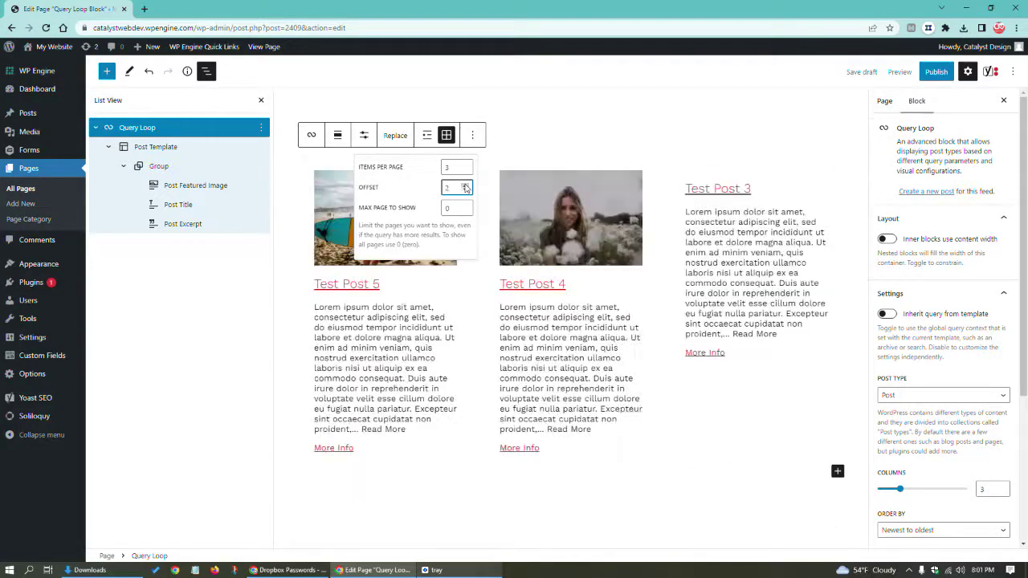
click(465, 185)
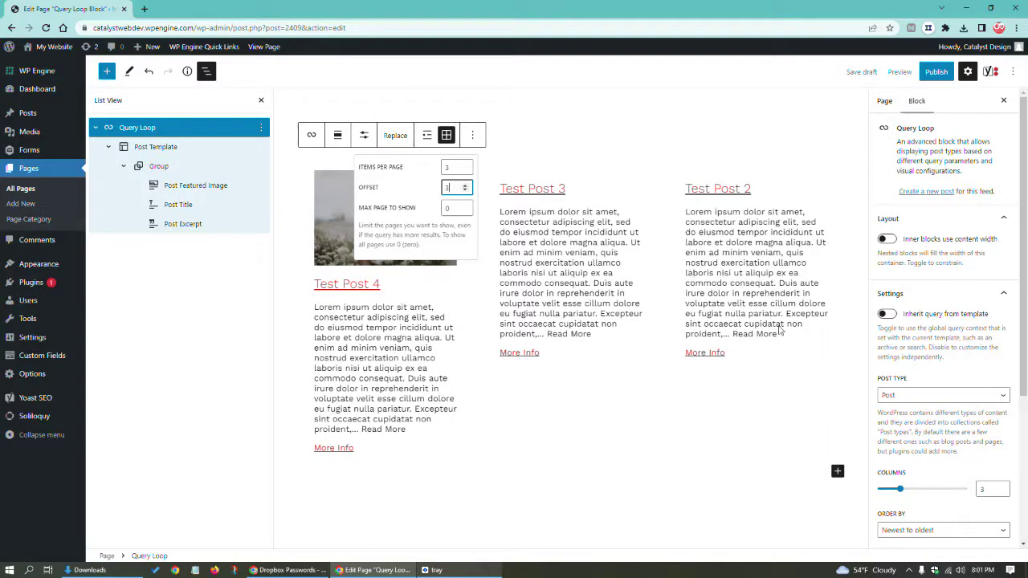
scroll(923, 410, down, 1)
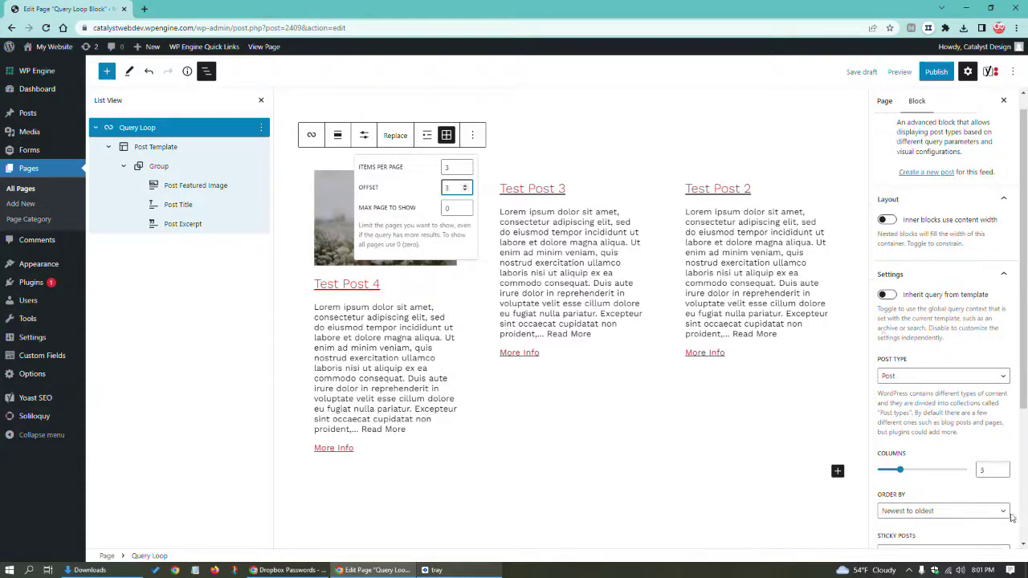
click(465, 191)
click(465, 191)
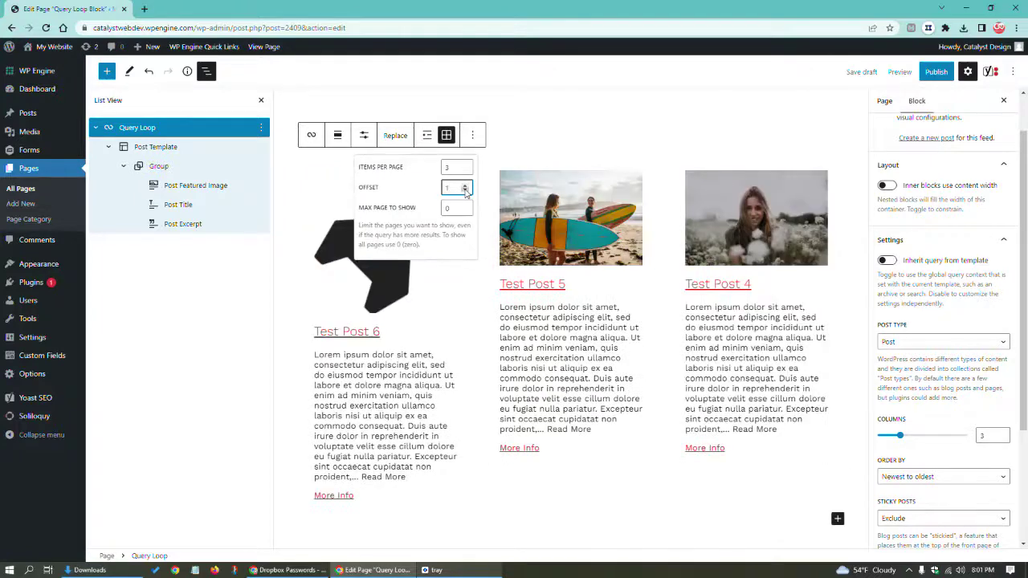
click(465, 191)
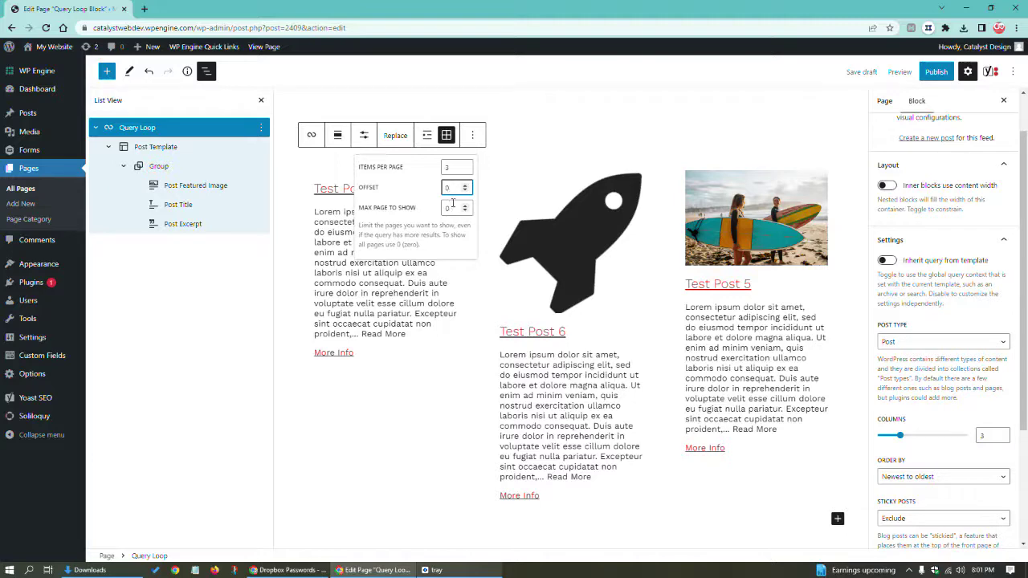
click(465, 185)
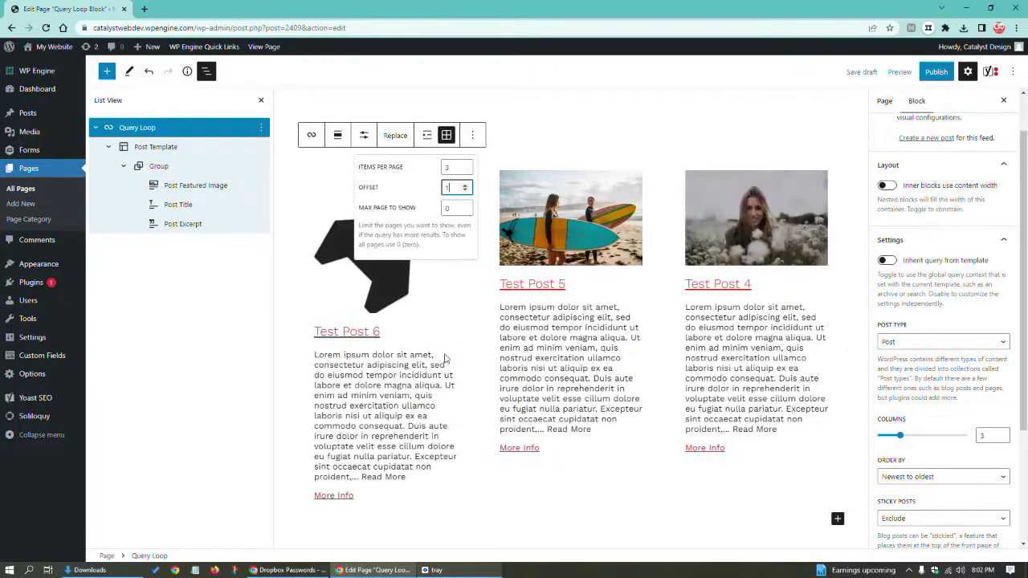
click(465, 186)
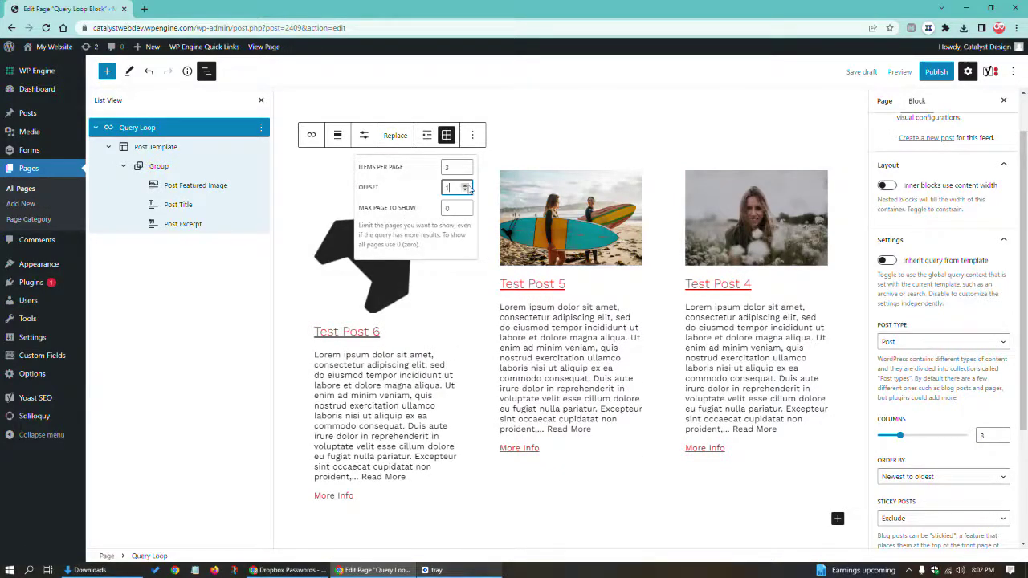
click(466, 186)
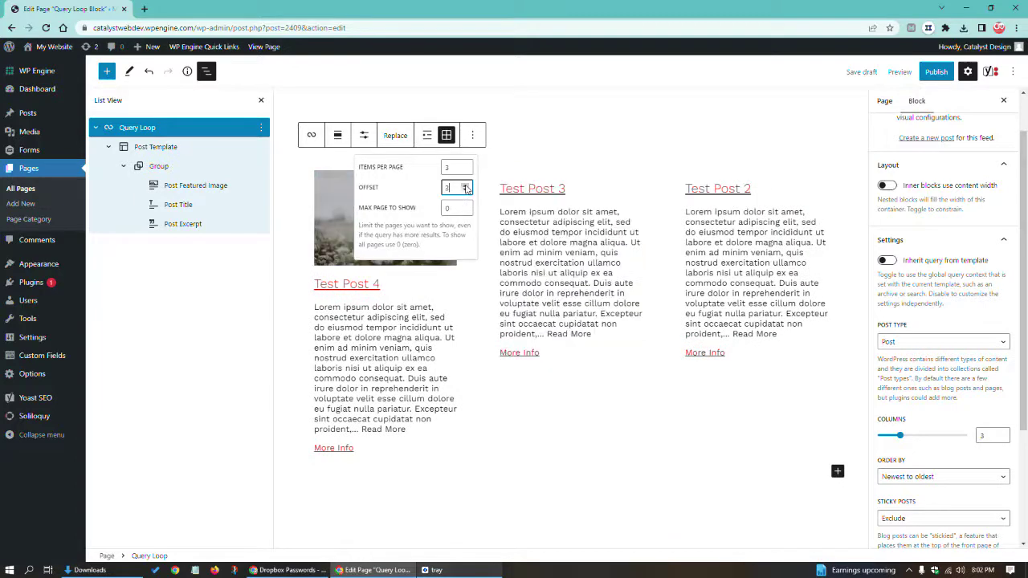
key(BackSpace)
text(0)
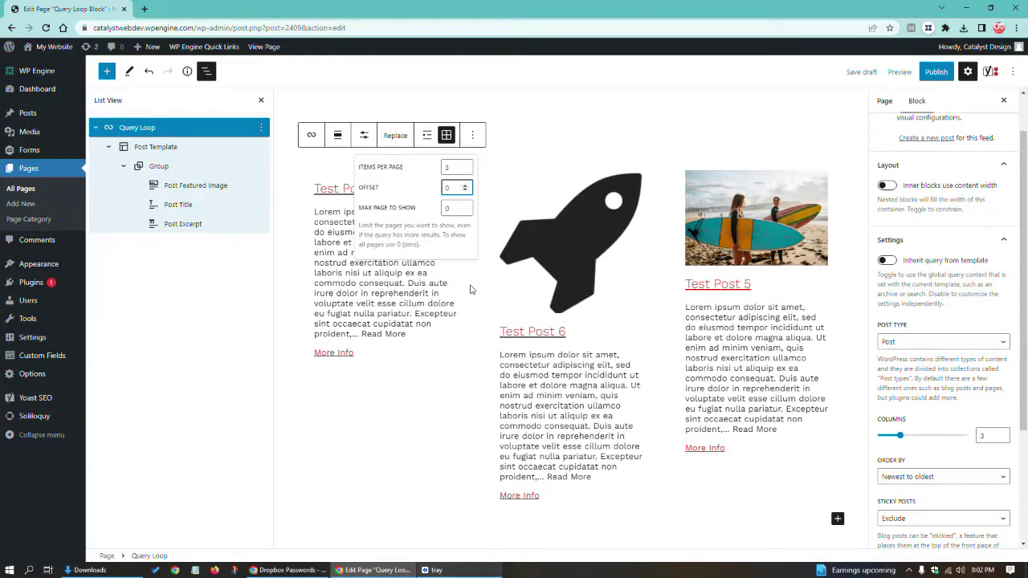
double_click(452, 166)
Select the Post Template block in List View to bring up its typography settings
click(405, 315)
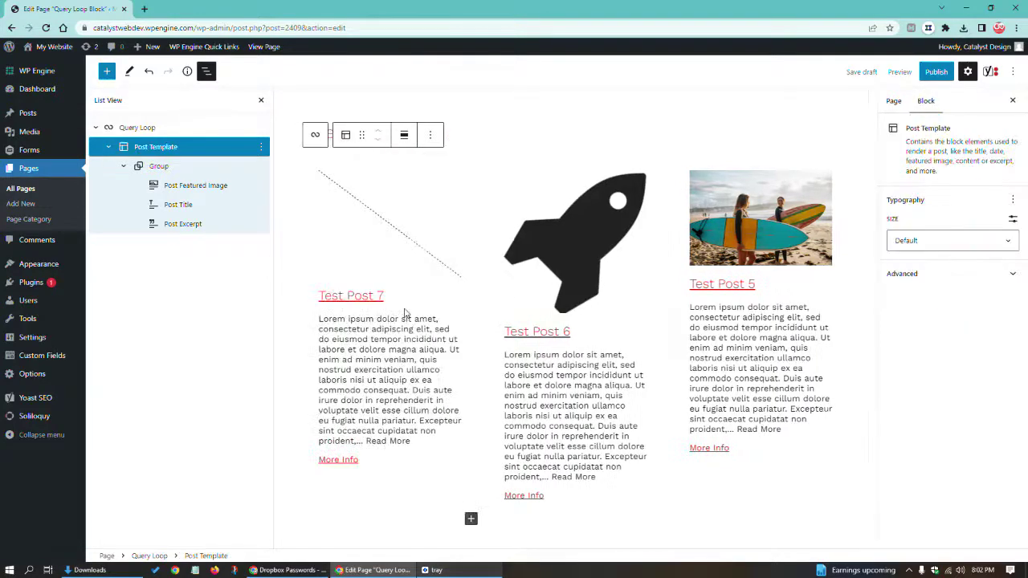